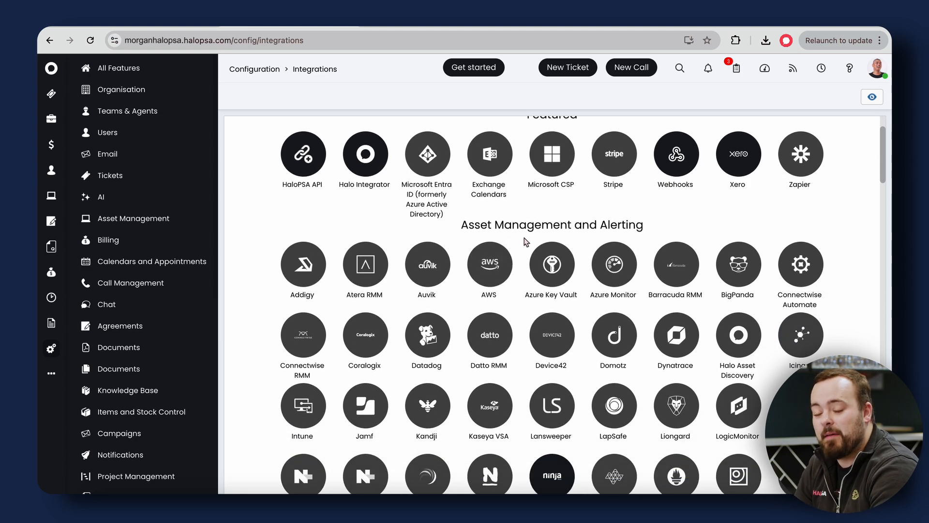
Open the NinjaOne integration under Asset Management and Alerting and show its Organizations & Locations settings
{"action": "scroll", "coordinate": [526, 242], "scroll_direction": "down", "scroll_amount": 8}
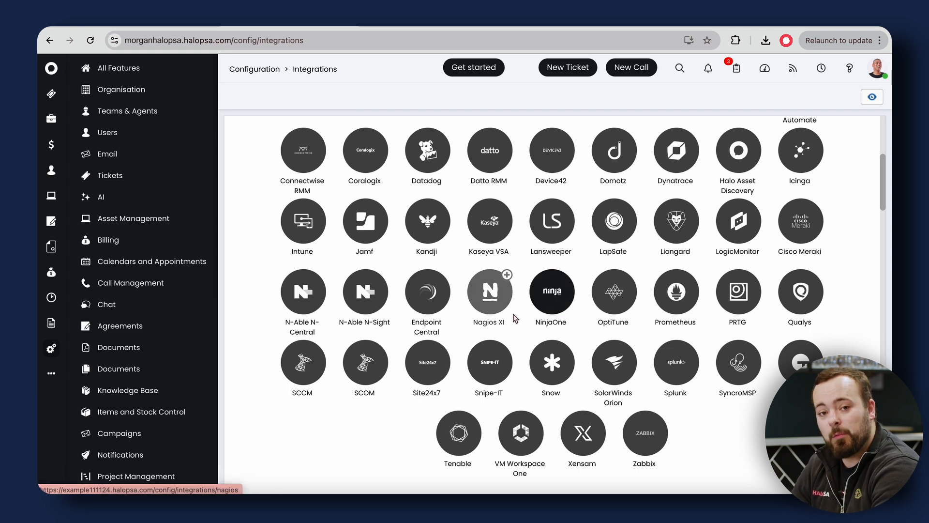
{"action": "left_click", "coordinate": [542, 285]}
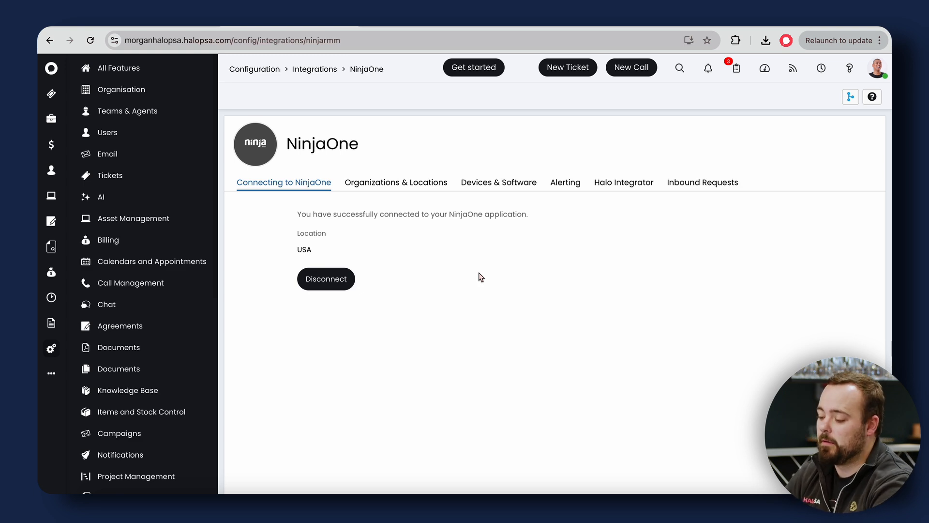
{"action": "left_click", "coordinate": [406, 183]}
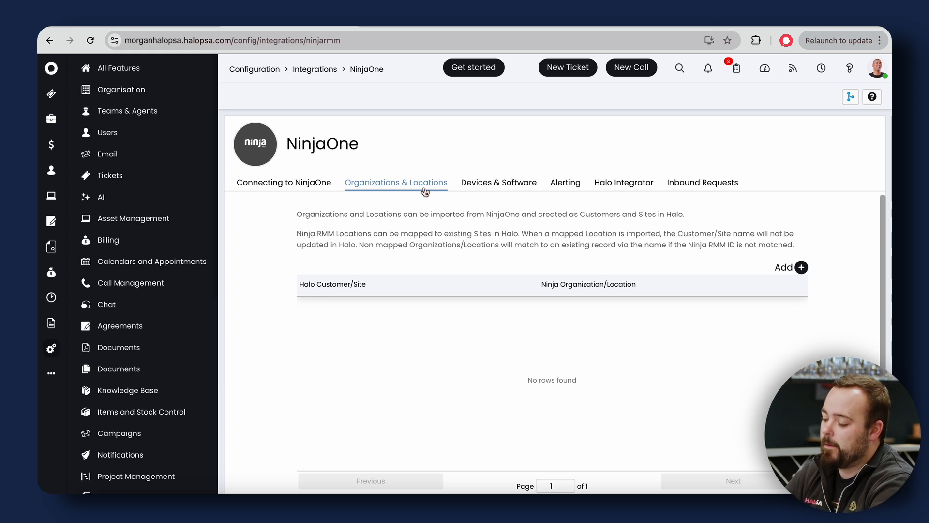
Add an organization mapping that links the Ninja organization Halo PSA to the Halo customer HaloPSA, and save it
{"action": "scroll", "coordinate": [426, 242], "scroll_direction": "down", "scroll_amount": 1}
{"action": "scroll", "coordinate": [472, 253], "scroll_direction": "down", "scroll_amount": 1}
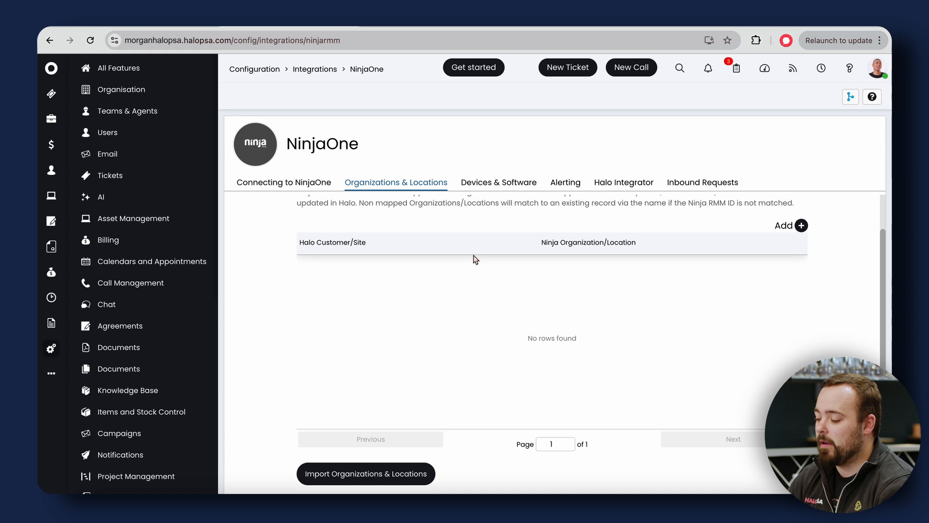
{"action": "left_click", "coordinate": [802, 226]}
{"action": "left_click", "coordinate": [424, 294]}
{"action": "type", "text": "hal"}
{"action": "key", "text": "BackSpace"}
{"action": "key", "text": "BackSpace"}
{"action": "key", "text": "BackSpace"}
{"action": "type", "text": "hal"}
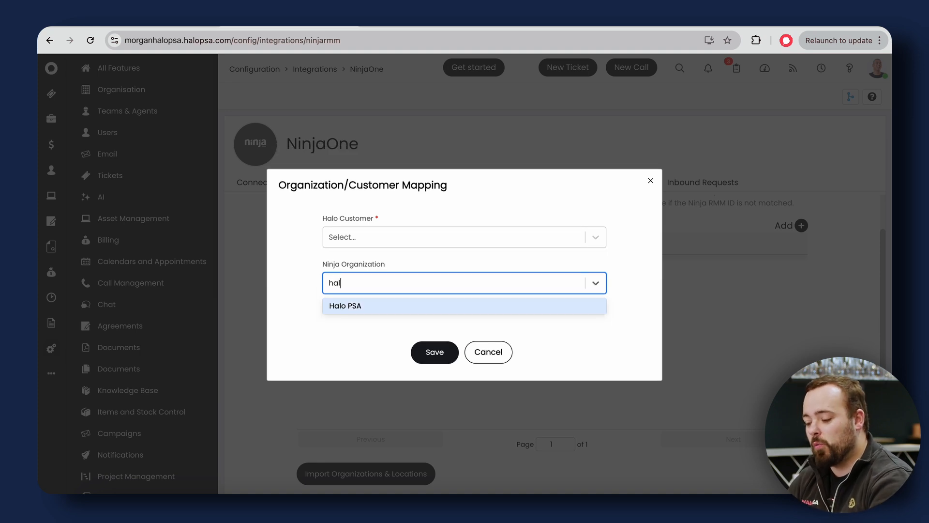
{"action": "left_click", "coordinate": [364, 307]}
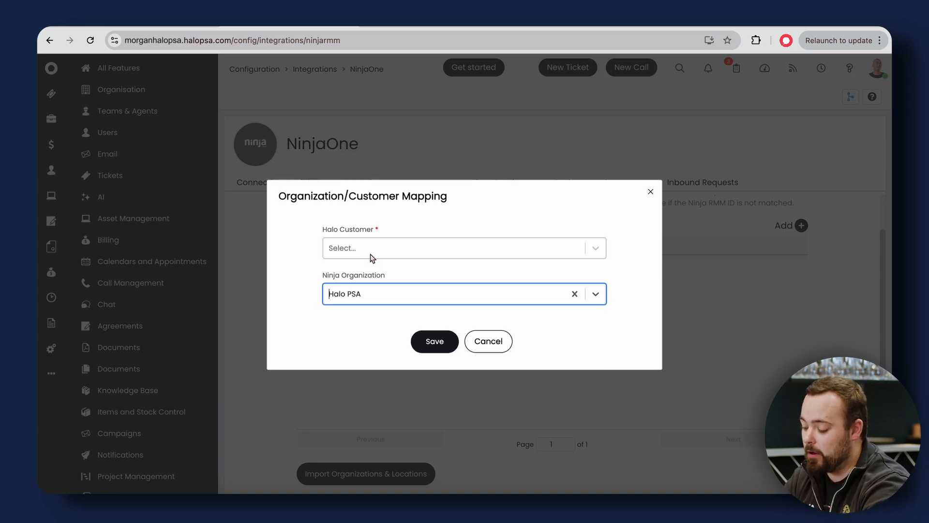
{"action": "left_click", "coordinate": [372, 257]}
{"action": "type", "text": "halo"}
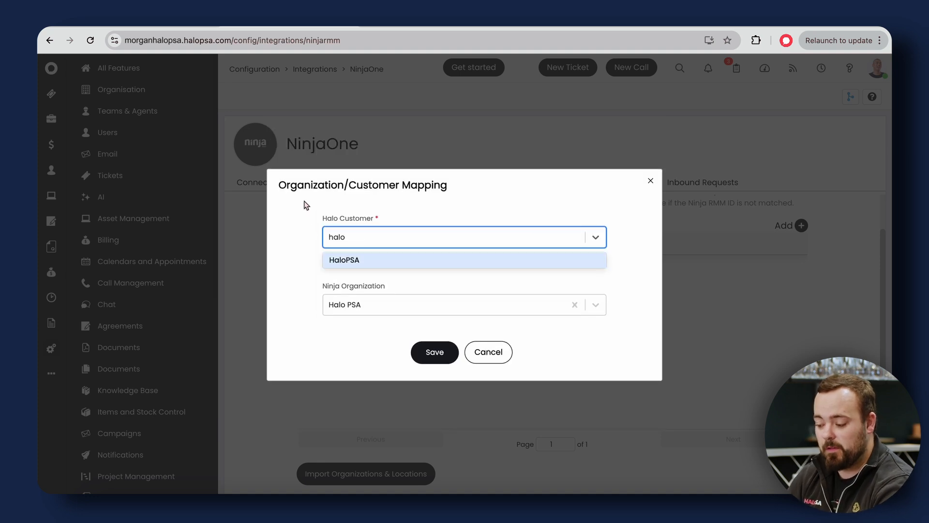
{"action": "left_click", "coordinate": [389, 264]}
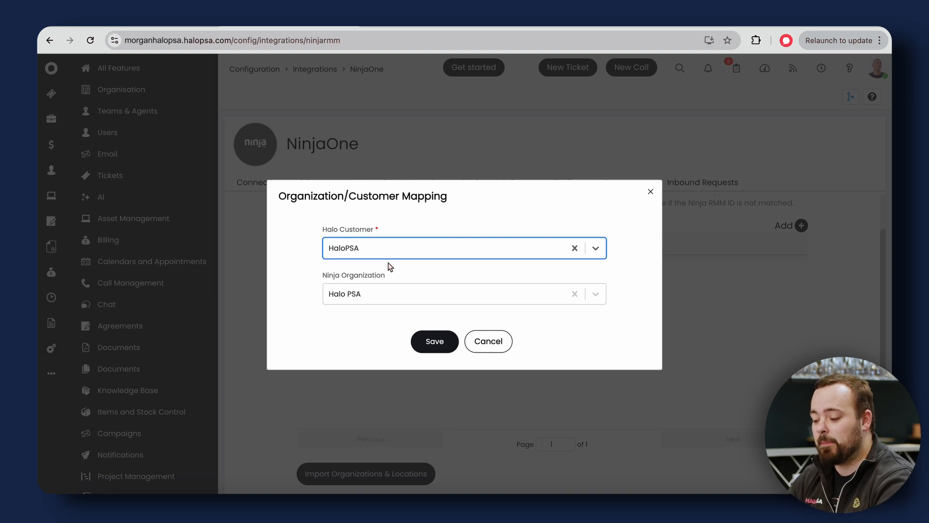
{"action": "left_click", "coordinate": [432, 344]}
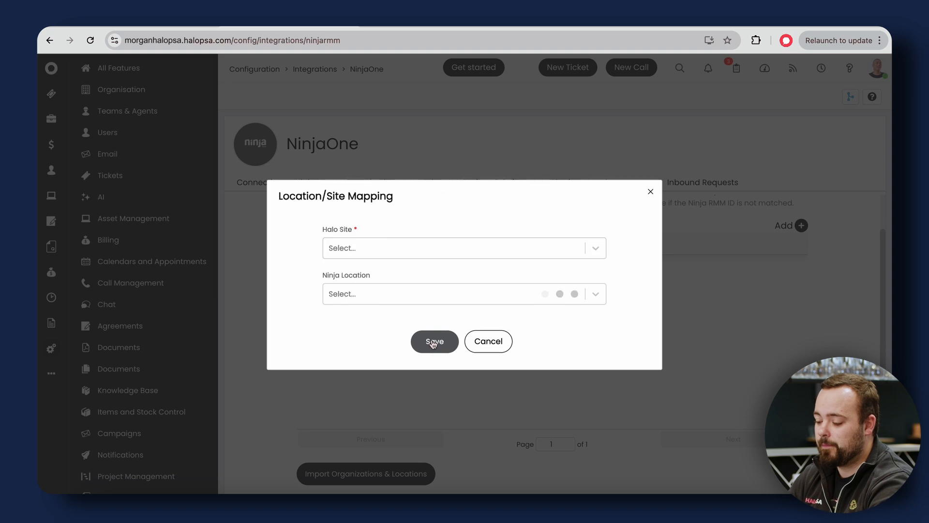
Map the Ninja location Main Office to the Halo site Halo House and save the mapping
{"action": "left_click", "coordinate": [399, 300]}
{"action": "left_click", "coordinate": [383, 299]}
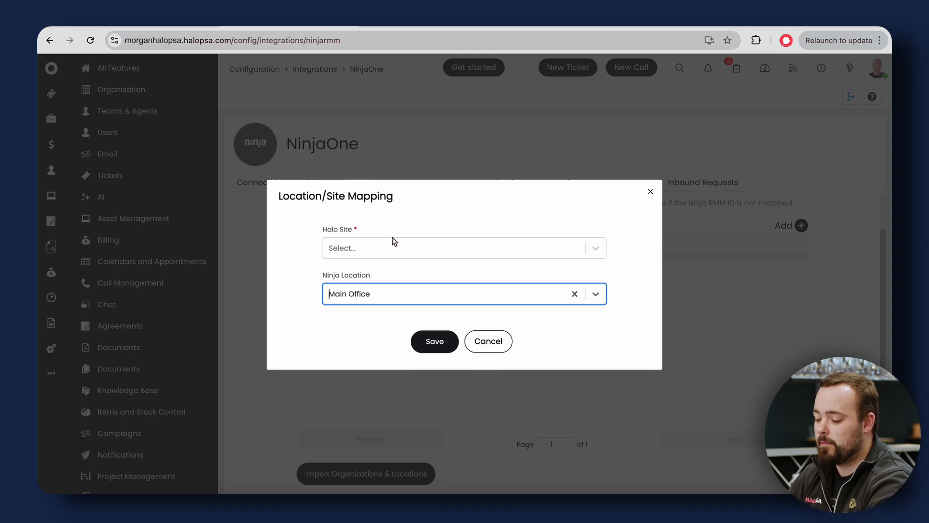
{"action": "left_click", "coordinate": [393, 245]}
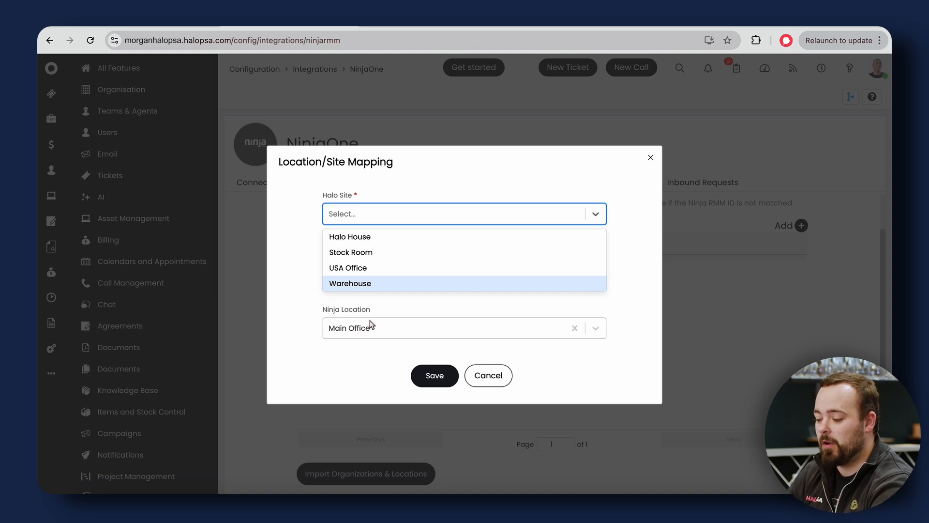
{"action": "left_click", "coordinate": [361, 243]}
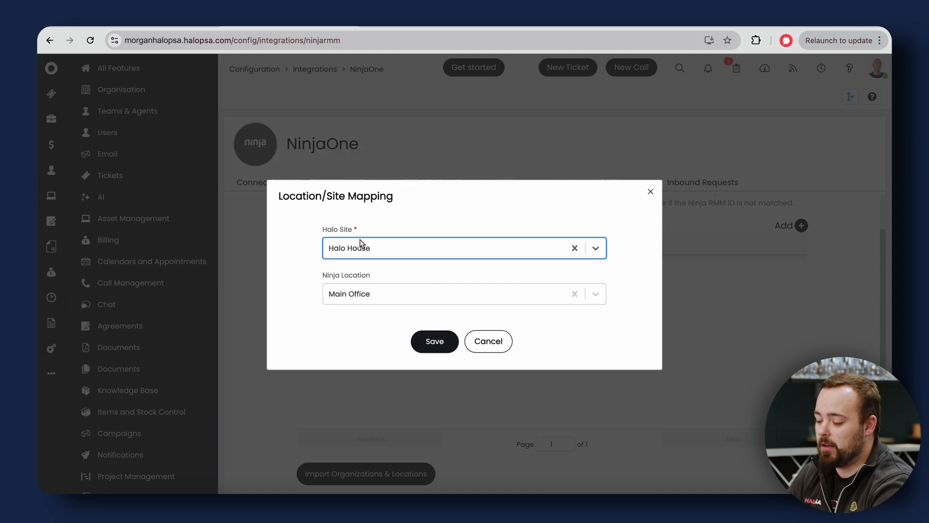
{"action": "left_click", "coordinate": [431, 338]}
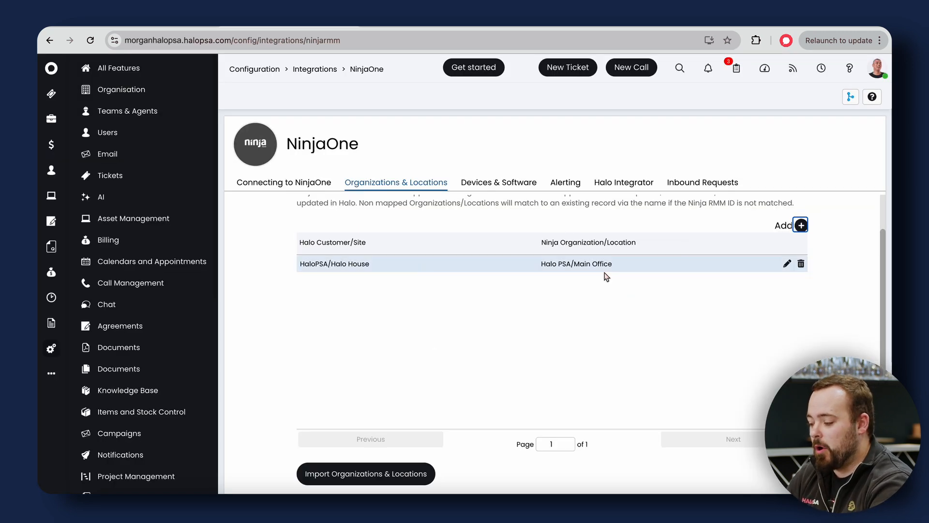
{"action": "left_click", "coordinate": [801, 225]}
{"action": "left_click", "coordinate": [517, 288]}
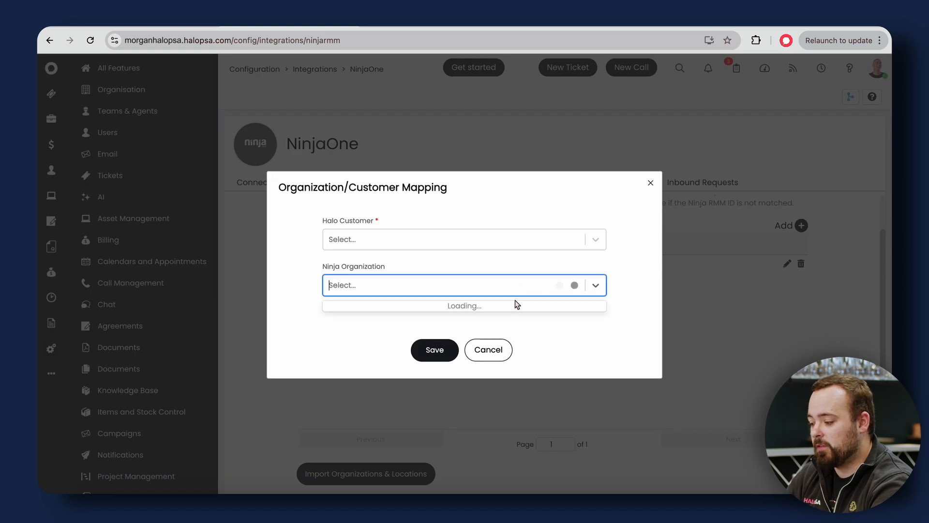
{"action": "left_click", "coordinate": [650, 159]}
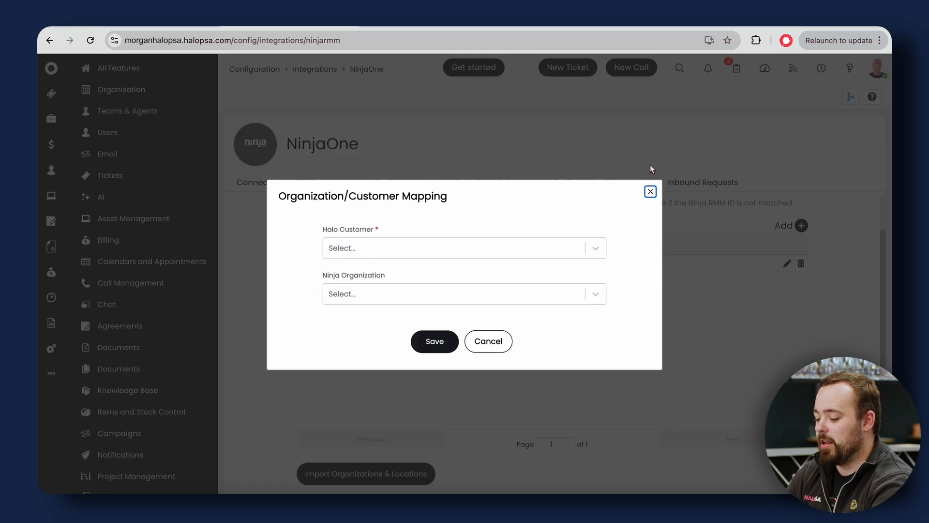
{"action": "left_click", "coordinate": [650, 193]}
Import all listed NinjaOne organizations and locations as customers, and close the import window
{"action": "scroll", "coordinate": [387, 455], "scroll_direction": "down", "scroll_amount": 1}
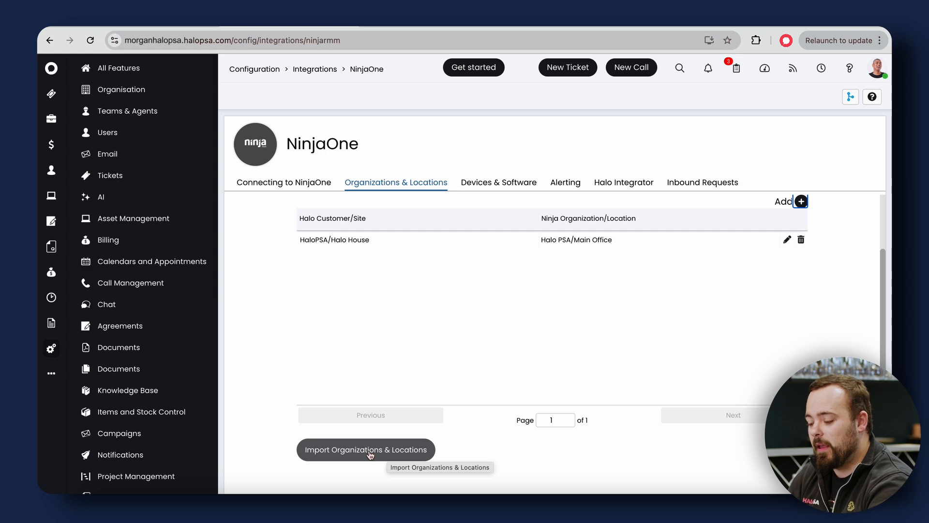
{"action": "left_click", "coordinate": [370, 451]}
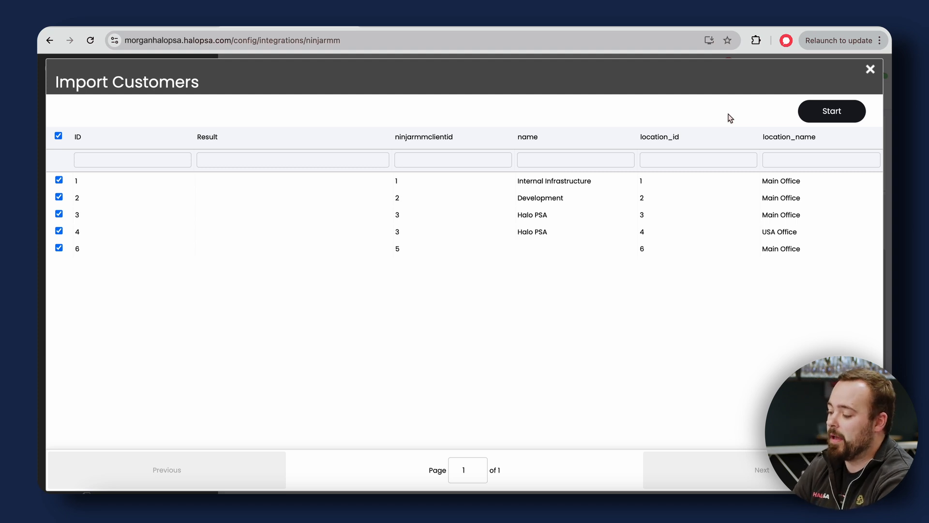
{"action": "left_click", "coordinate": [829, 114]}
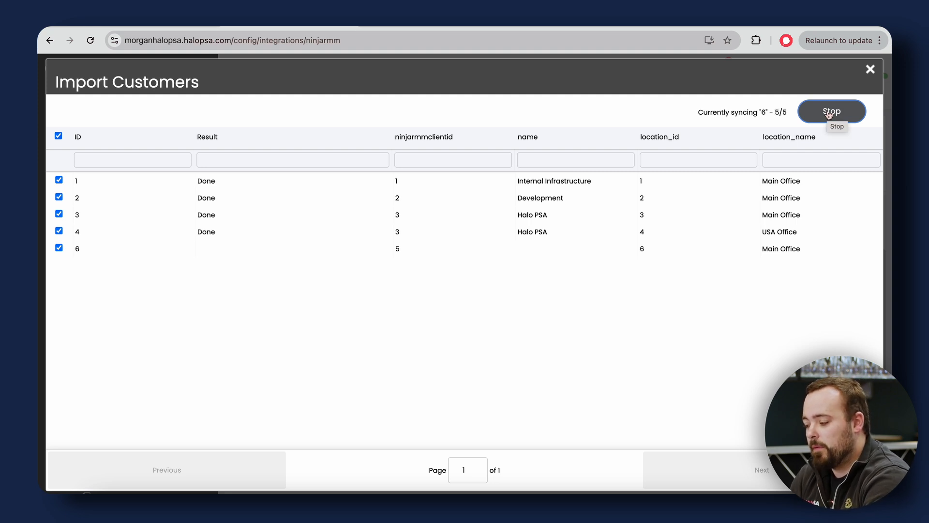
{"action": "left_click", "coordinate": [870, 69]}
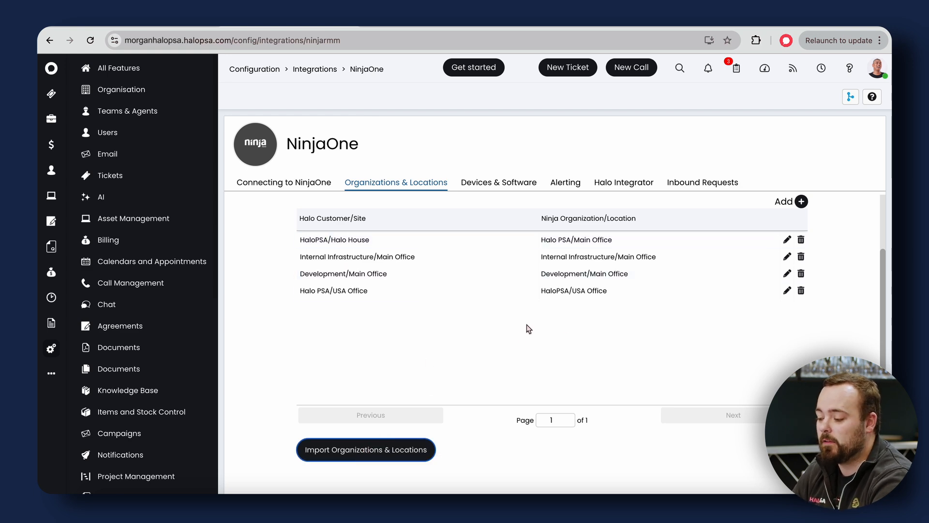
In the Devices & Software settings, set the default site to Unknown/Unknown
{"action": "left_click", "coordinate": [505, 183]}
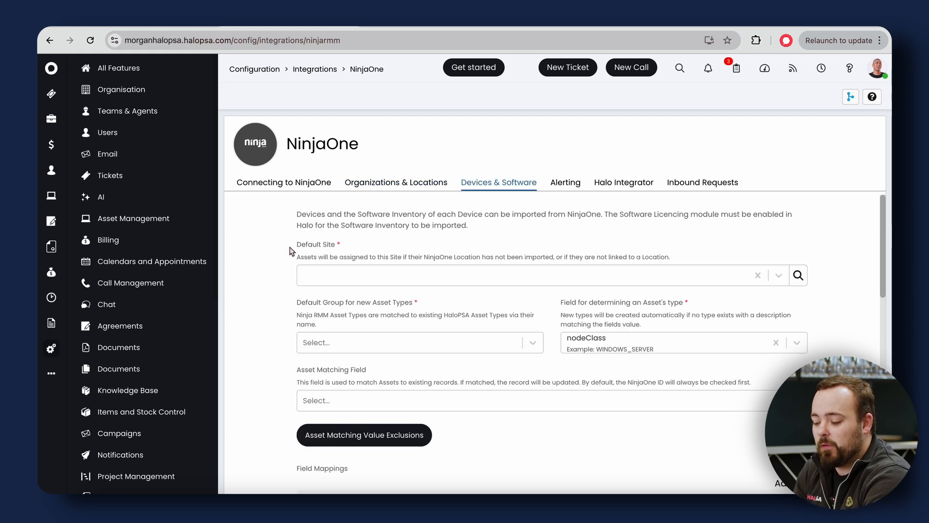
{"action": "left_click_drag", "start_coordinate": [291, 250], "coordinate": [357, 243]}
{"action": "left_click", "coordinate": [364, 244]}
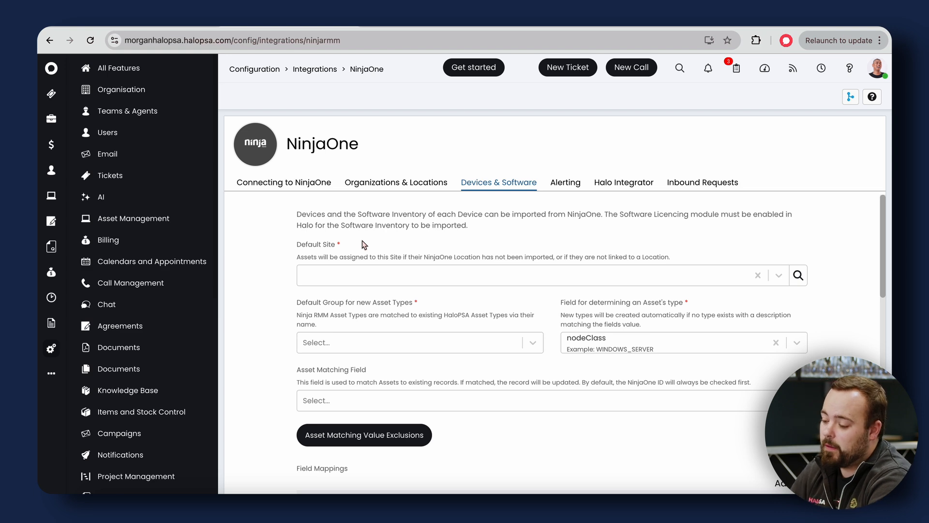
{"action": "left_click", "coordinate": [376, 276]}
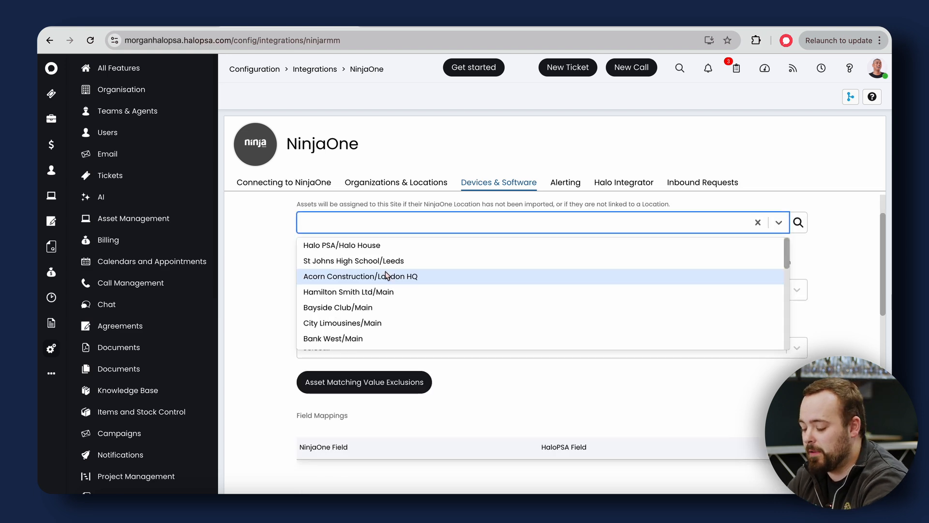
{"action": "type", "text": "unk"}
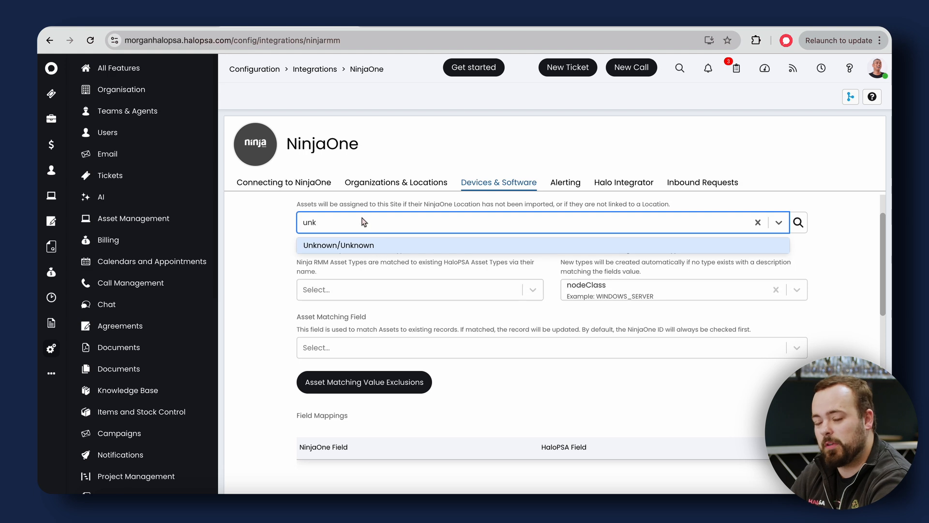
{"action": "left_click", "coordinate": [361, 246]}
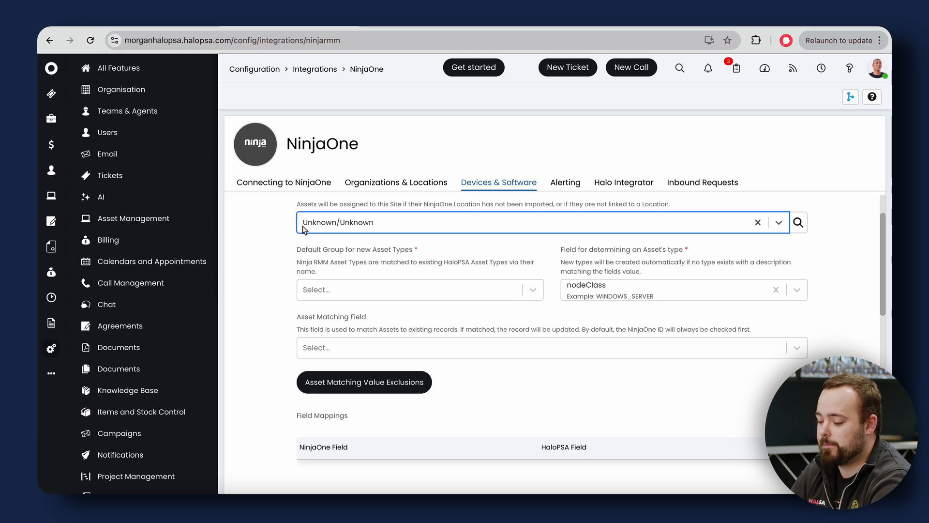
Review the options of the field for determining an asset's type and set the default group for new asset types to Computing
{"action": "left_click", "coordinate": [393, 288]}
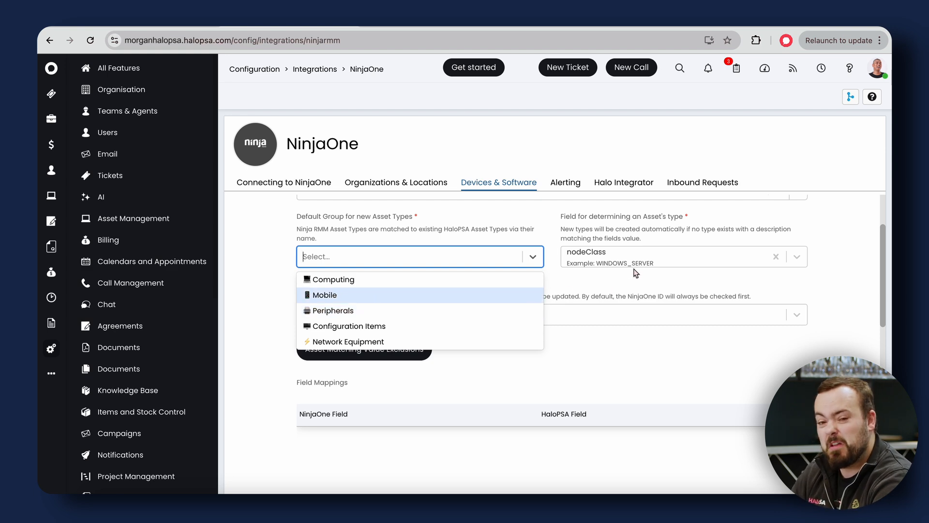
{"action": "left_click_drag", "start_coordinate": [560, 217], "coordinate": [671, 225]}
{"action": "left_click", "coordinate": [671, 257]}
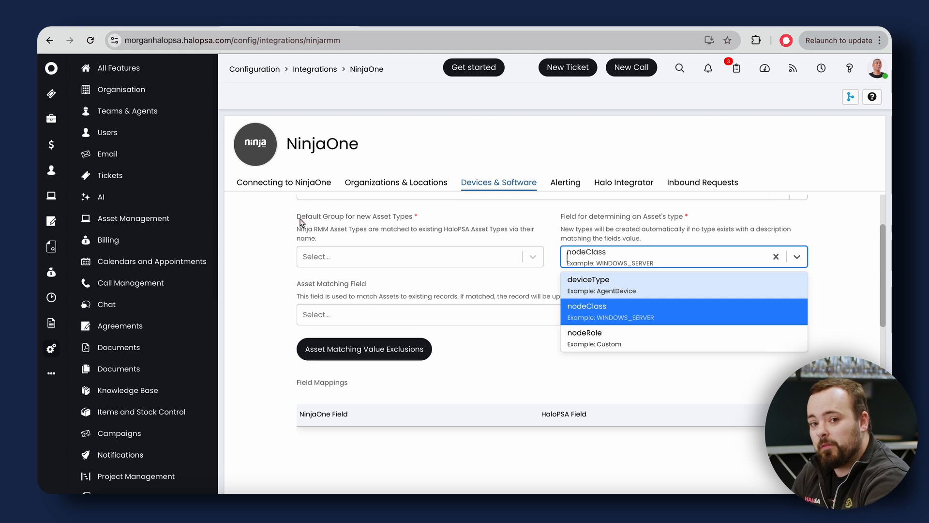
{"action": "left_click_drag", "start_coordinate": [301, 218], "coordinate": [428, 220]}
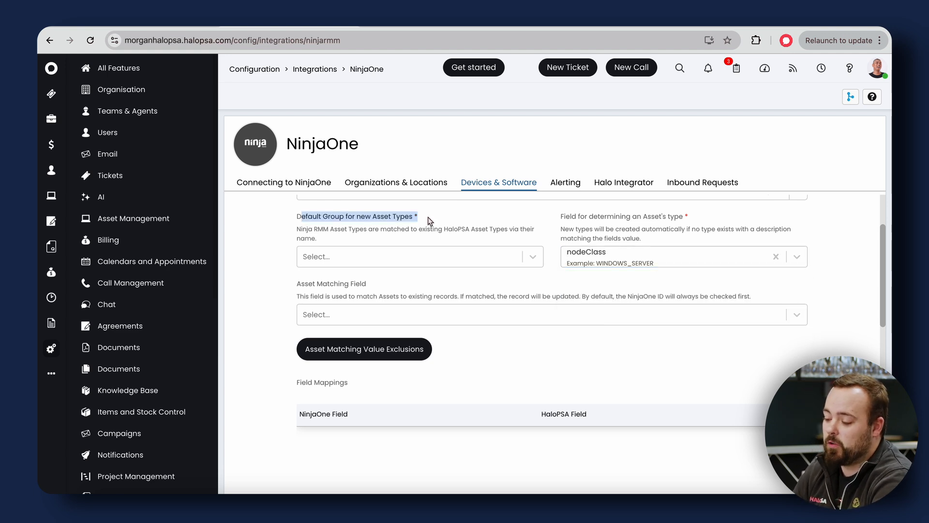
{"action": "left_click", "coordinate": [455, 257]}
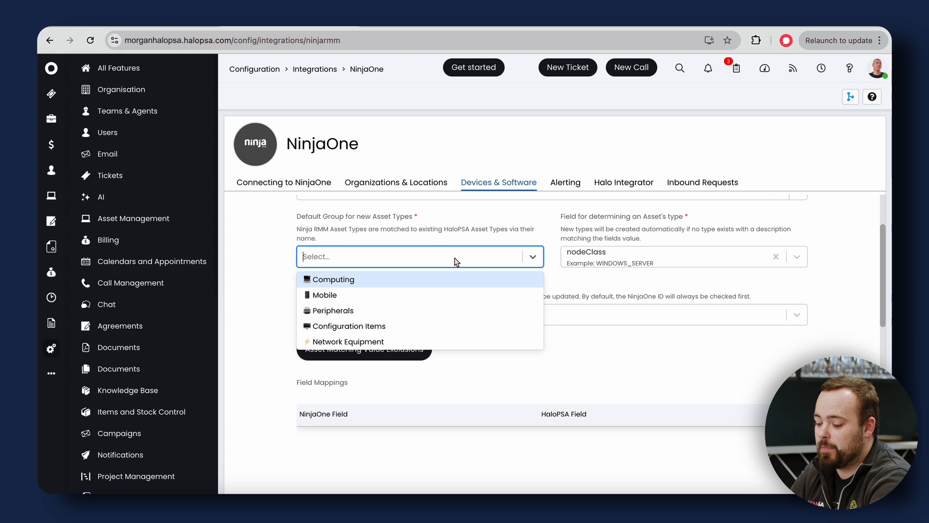
{"action": "left_click", "coordinate": [349, 281]}
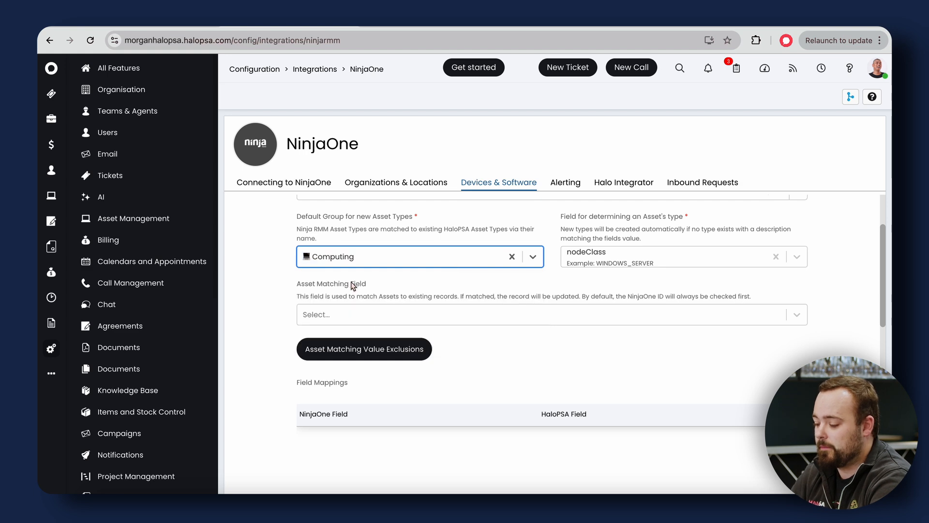
Set the asset matching field to Serial Number
{"action": "left_click", "coordinate": [274, 276]}
{"action": "left_click_drag", "start_coordinate": [284, 274], "coordinate": [390, 284]}
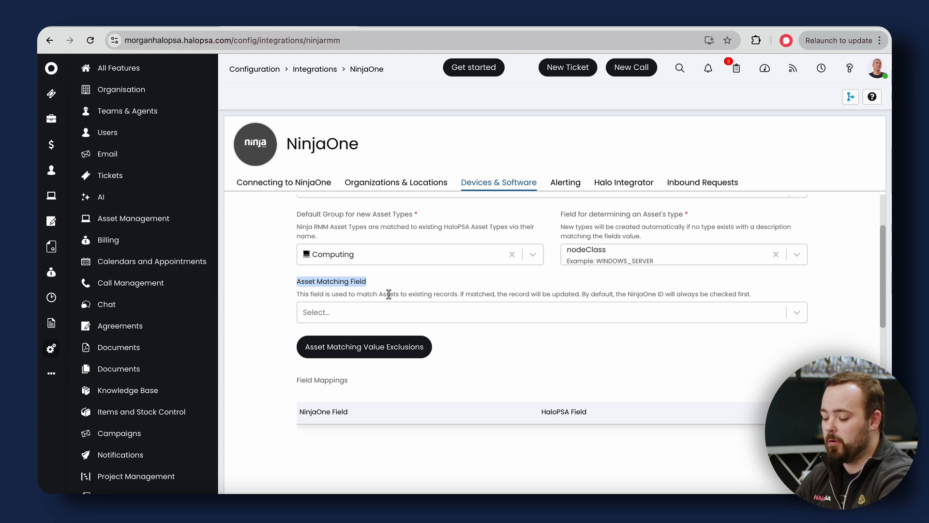
{"action": "left_click", "coordinate": [430, 313]}
{"action": "type", "text": "ser"}
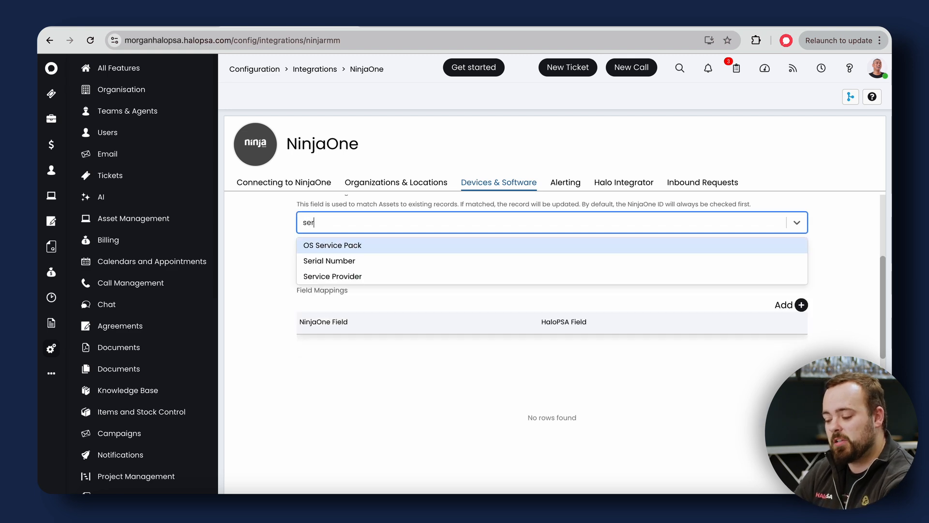
{"action": "left_click", "coordinate": [368, 261]}
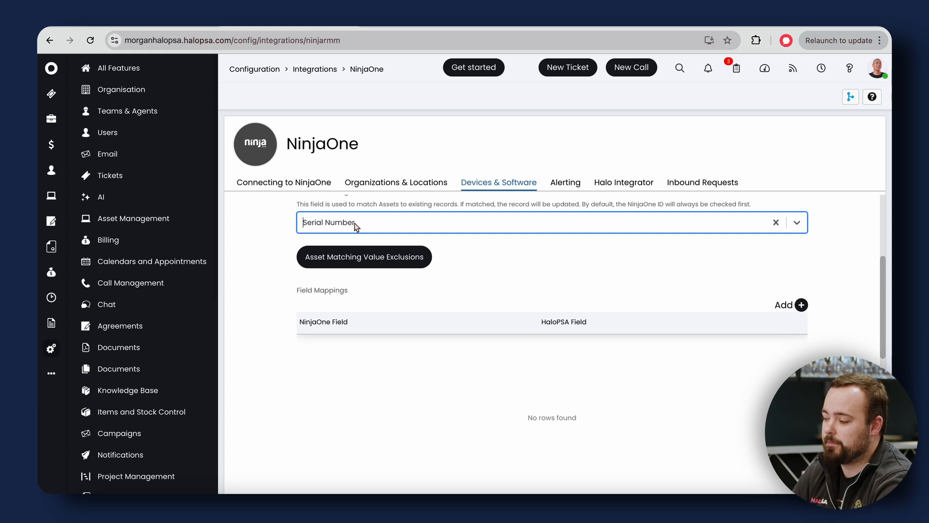
{"action": "left_click", "coordinate": [280, 247]}
Add an asset field mapping from the NinjaOne field displayName to the HaloPSA field Name and save it
{"action": "scroll", "coordinate": [498, 284], "scroll_direction": "down", "scroll_amount": 5}
{"action": "scroll", "coordinate": [411, 245], "scroll_direction": "up", "scroll_amount": 9}
{"action": "scroll", "coordinate": [426, 257], "scroll_direction": "down", "scroll_amount": 3}
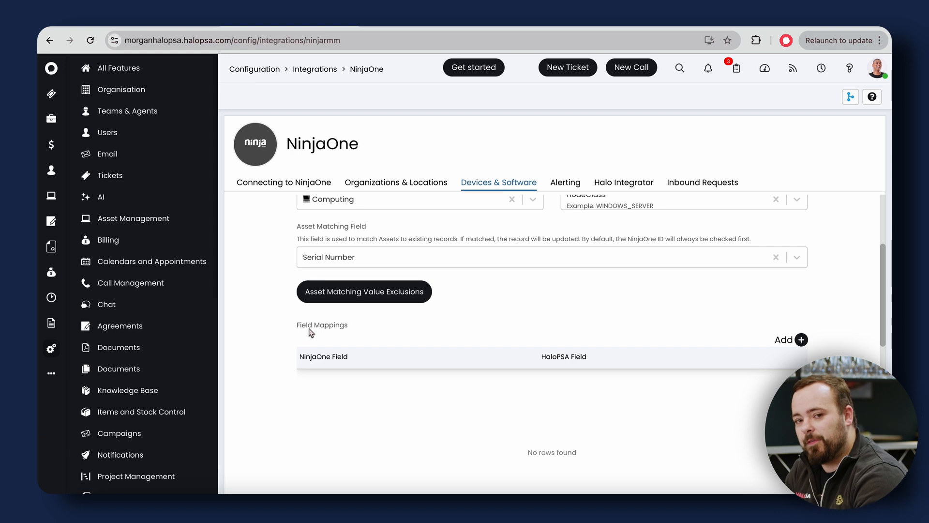
{"action": "left_click_drag", "start_coordinate": [302, 329], "coordinate": [357, 327]}
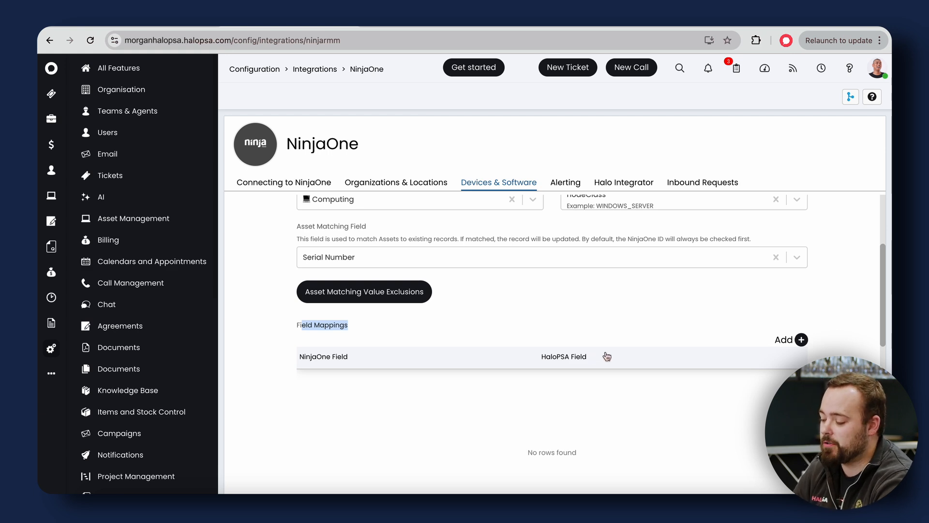
{"action": "scroll", "coordinate": [673, 346], "scroll_direction": "down", "scroll_amount": 1}
{"action": "left_click", "coordinate": [800, 331]}
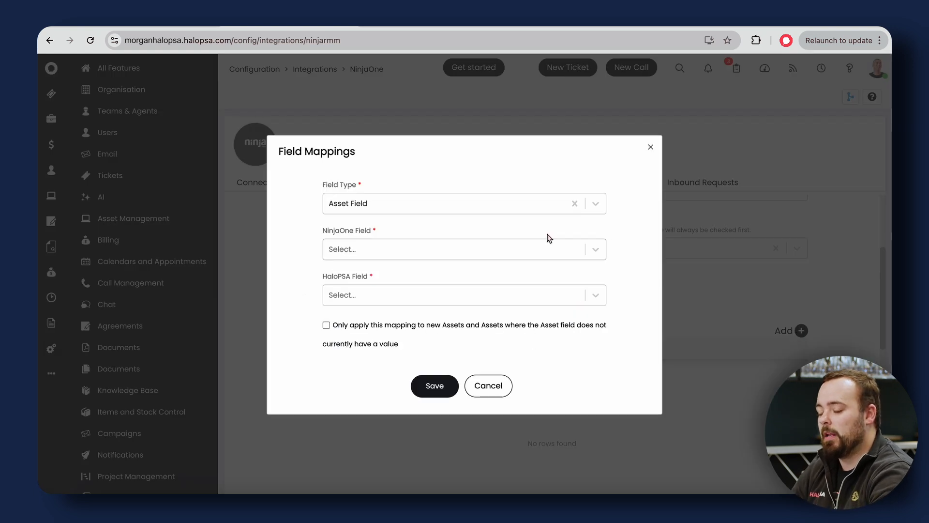
{"action": "left_click", "coordinate": [383, 244]}
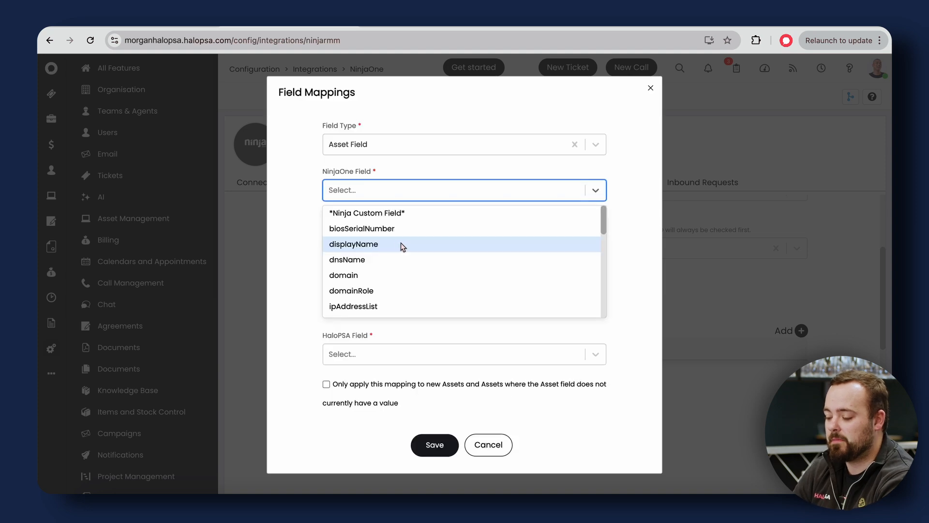
{"action": "left_click", "coordinate": [398, 245]}
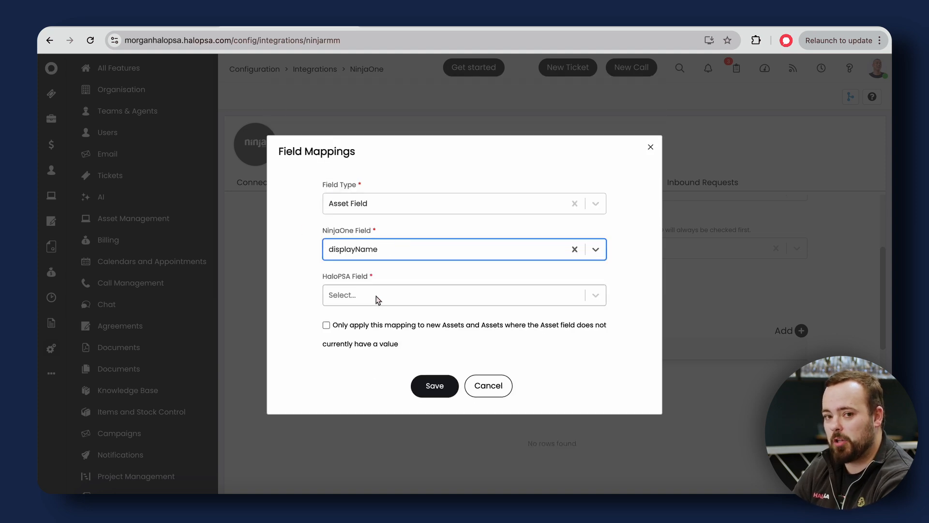
{"action": "left_click", "coordinate": [399, 296]}
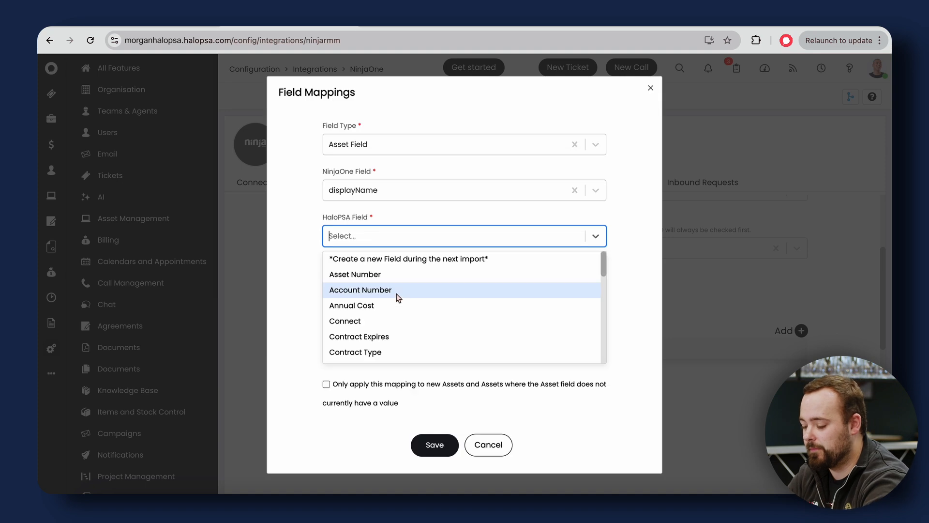
{"action": "type", "text": "name"}
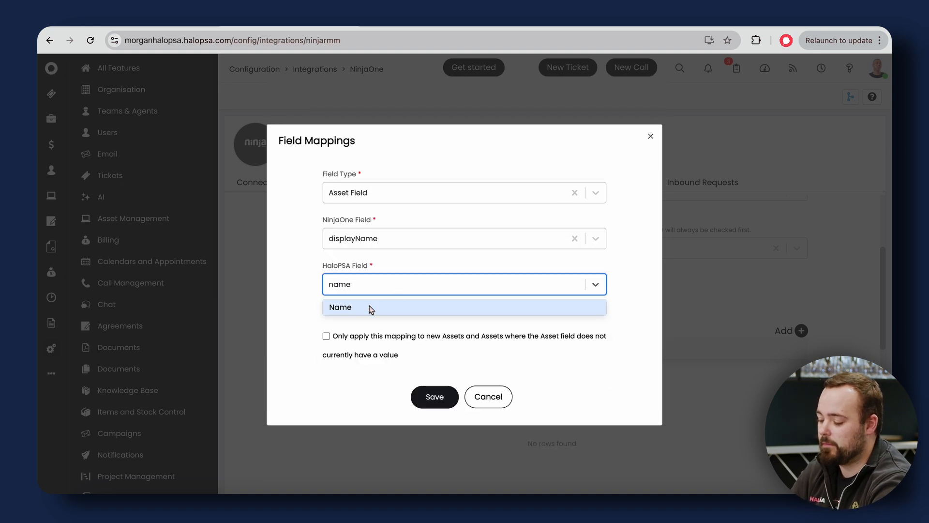
{"action": "left_click", "coordinate": [371, 308]}
{"action": "left_click", "coordinate": [435, 395]}
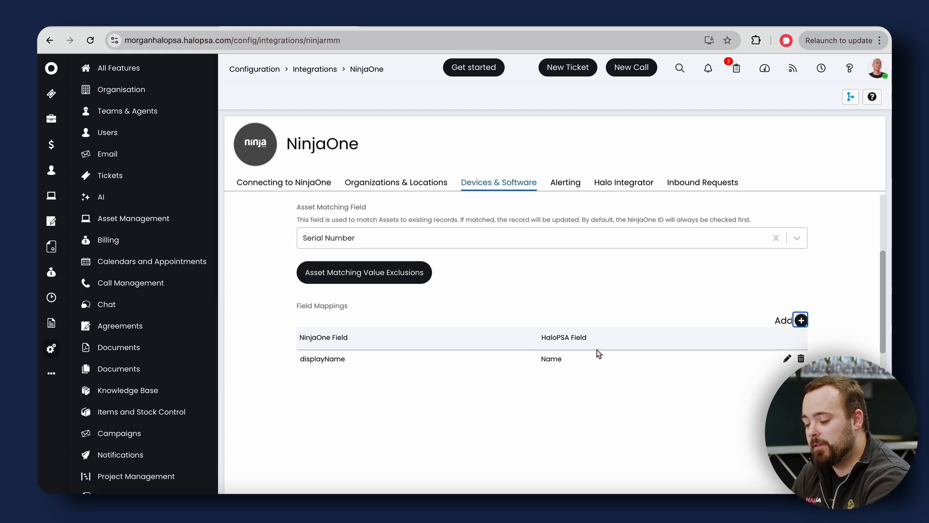
{"action": "left_click_drag", "start_coordinate": [310, 358], "coordinate": [435, 405]}
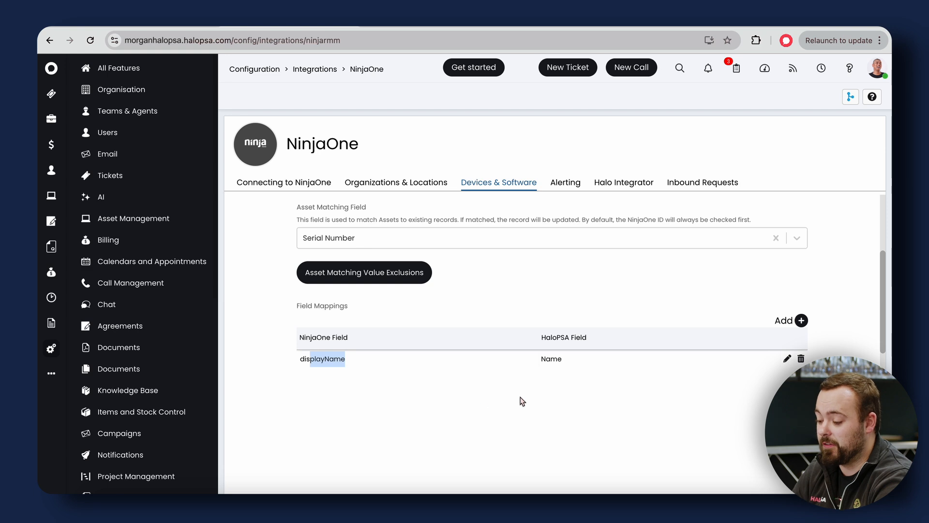
{"action": "left_click", "coordinate": [801, 321]}
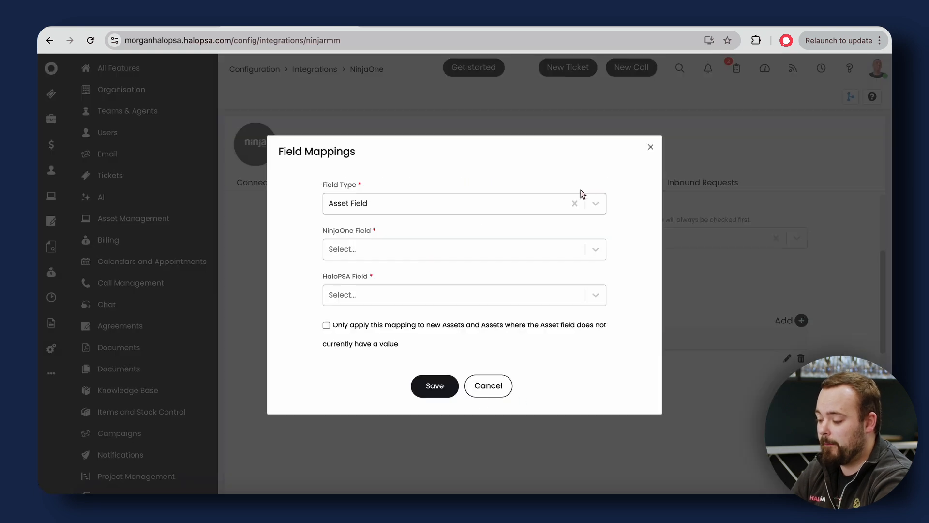
{"action": "left_click", "coordinate": [651, 147]}
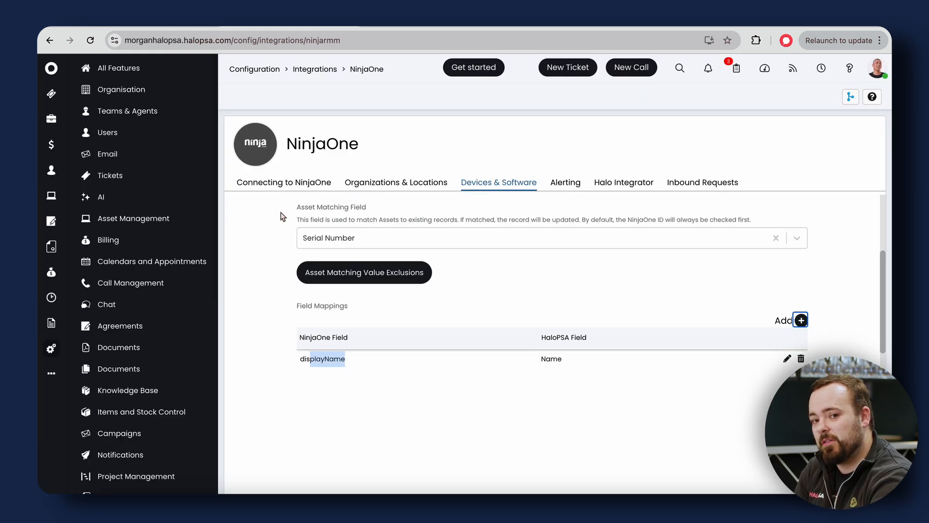
Add an asset field mapping from the NinjaOne field serialNumber to the HaloPSA field Serial Number and save it
{"action": "left_click_drag", "start_coordinate": [280, 213], "coordinate": [398, 210]}
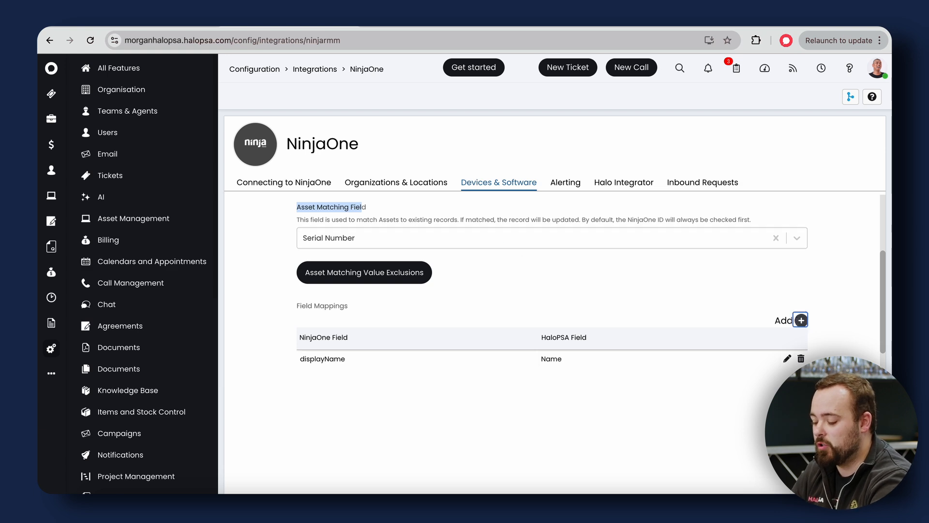
{"action": "left_click", "coordinate": [801, 320]}
{"action": "left_click", "coordinate": [415, 251]}
{"action": "type", "text": "ser"}
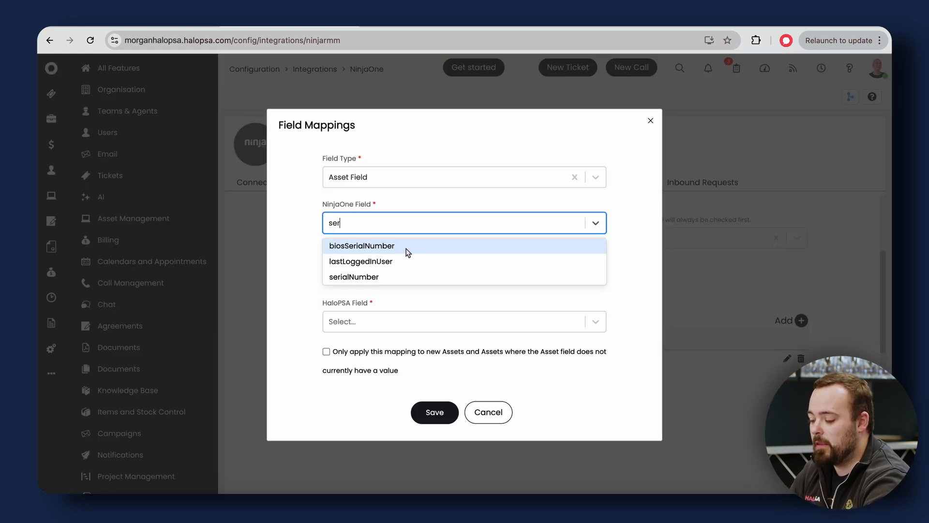
{"action": "left_click", "coordinate": [364, 276]}
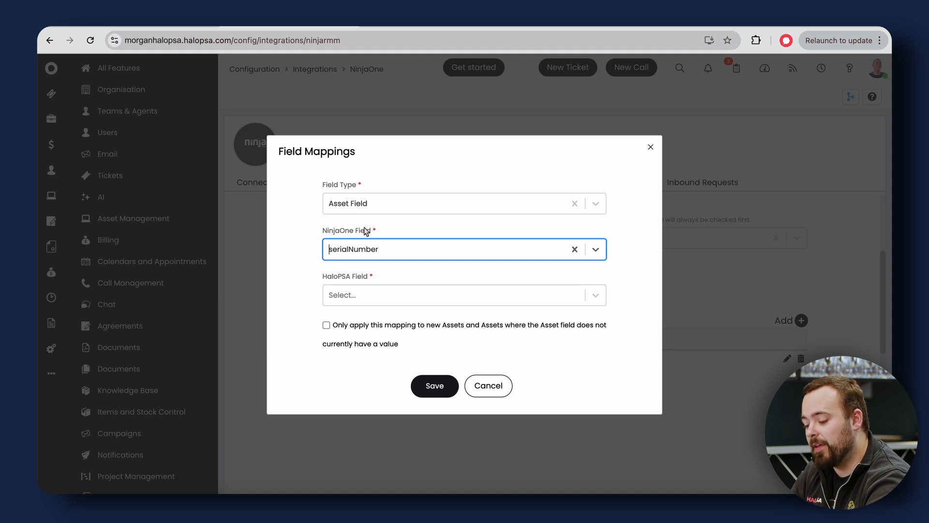
{"action": "left_click", "coordinate": [392, 294]}
{"action": "type", "text": "ser"}
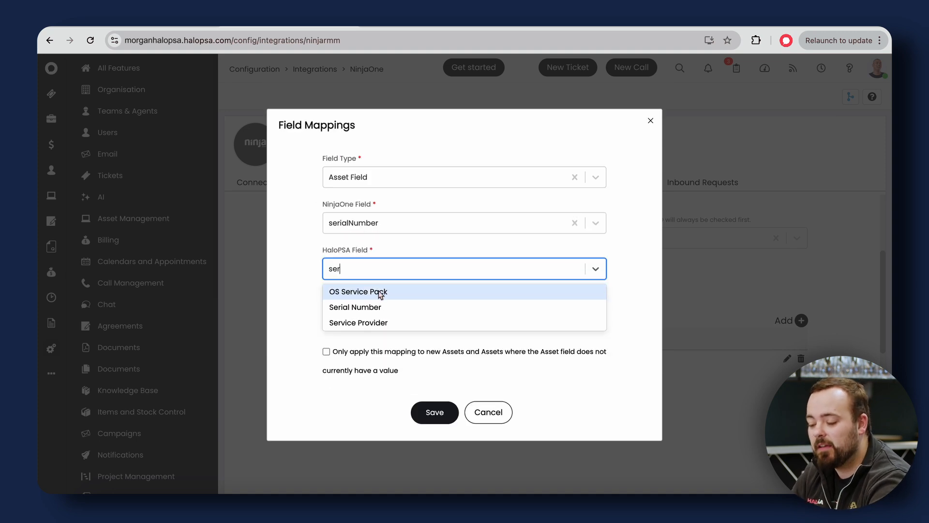
{"action": "left_click", "coordinate": [375, 305]}
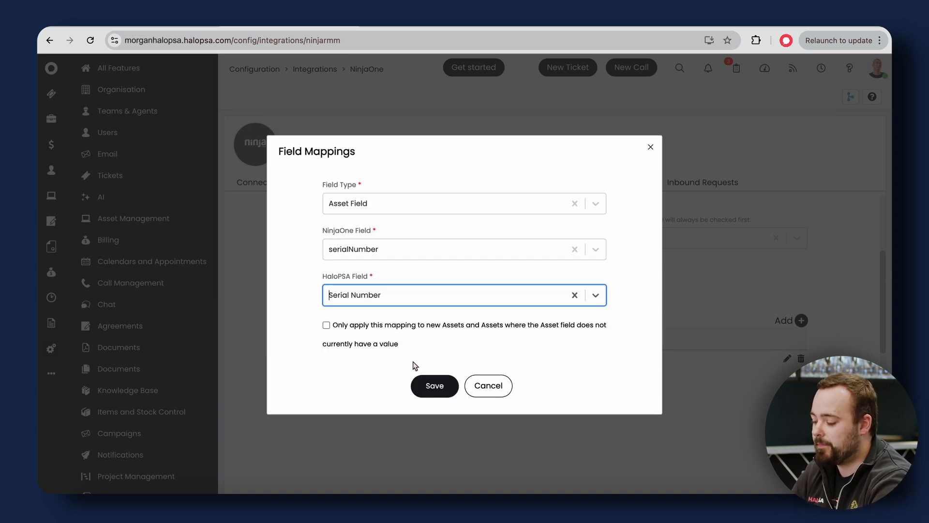
{"action": "left_click", "coordinate": [419, 385]}
Examine the field type choices and the *Ninja Custom Field* option in a new field mapping, and discard the mapping
{"action": "left_click", "coordinate": [801, 320]}
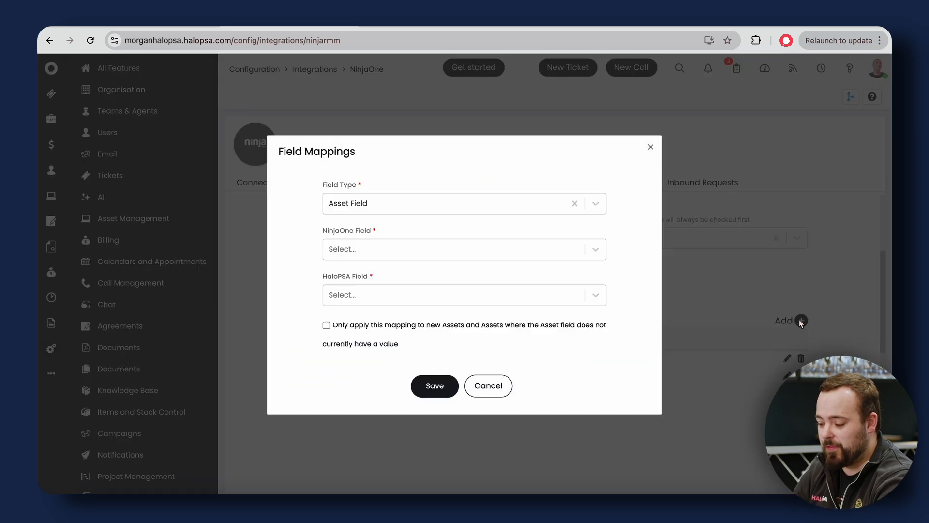
{"action": "left_click", "coordinate": [382, 209]}
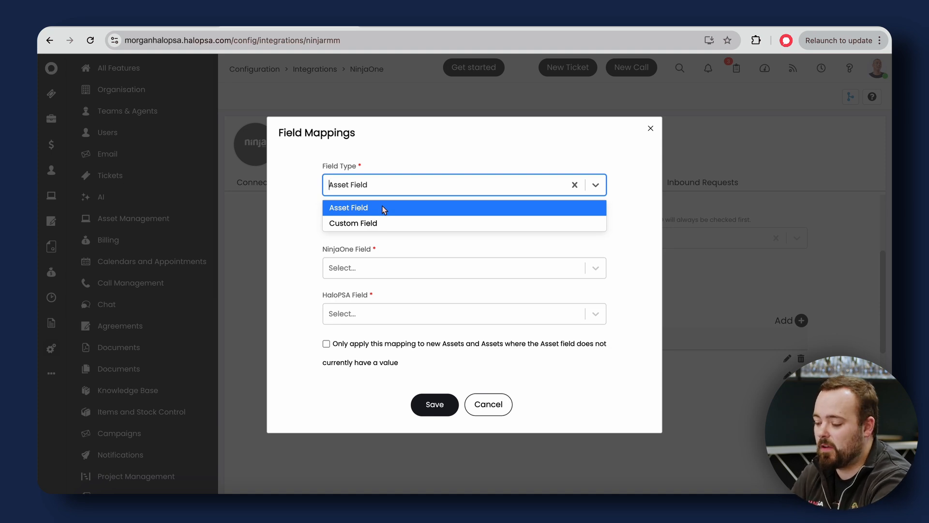
{"action": "left_click", "coordinate": [283, 204]}
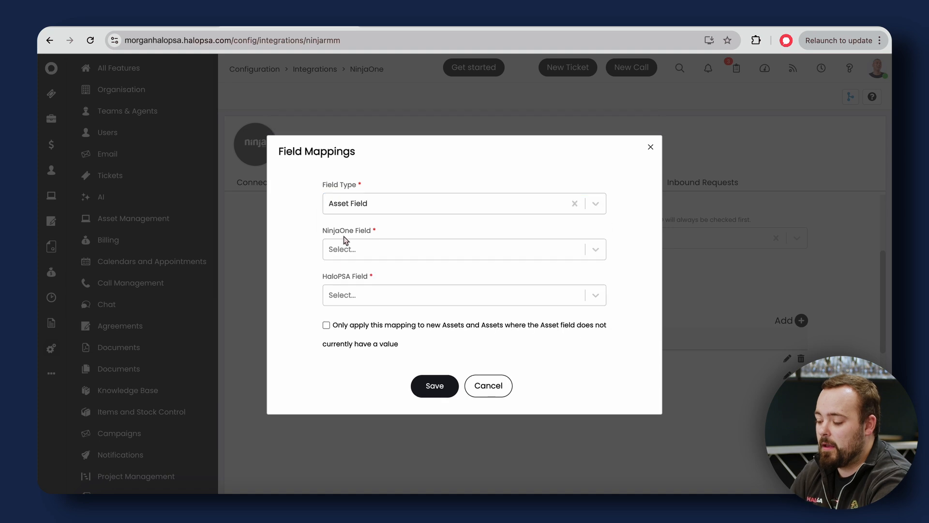
{"action": "left_click", "coordinate": [352, 250]}
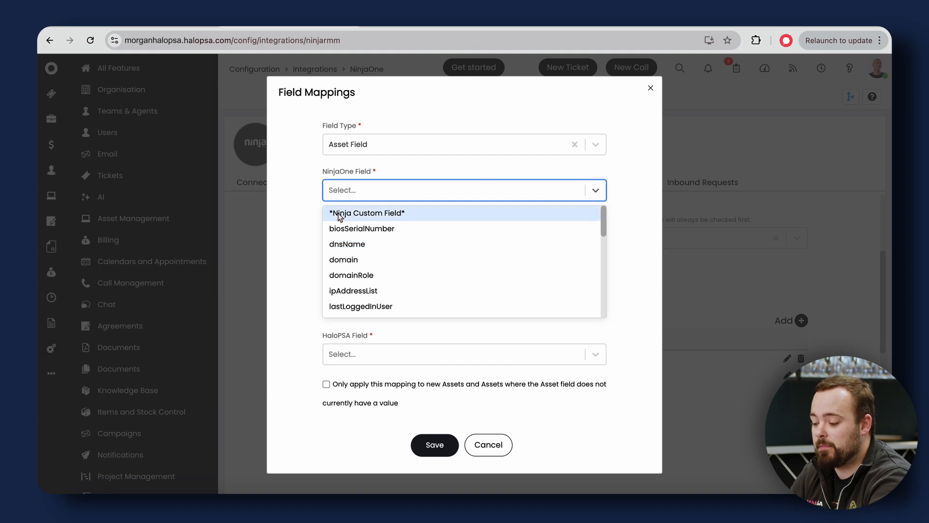
{"action": "left_click", "coordinate": [367, 215]}
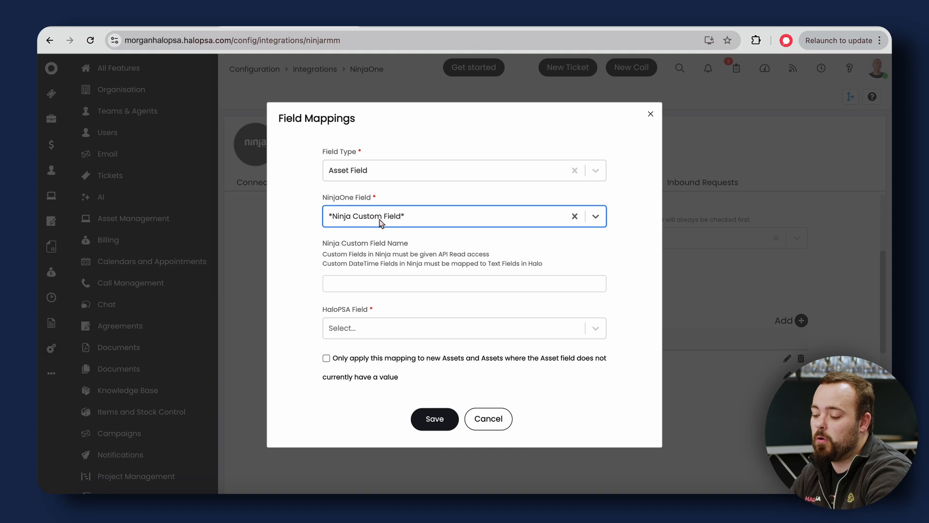
{"action": "left_click_drag", "start_coordinate": [328, 242], "coordinate": [438, 247]}
{"action": "left_click", "coordinate": [363, 282]}
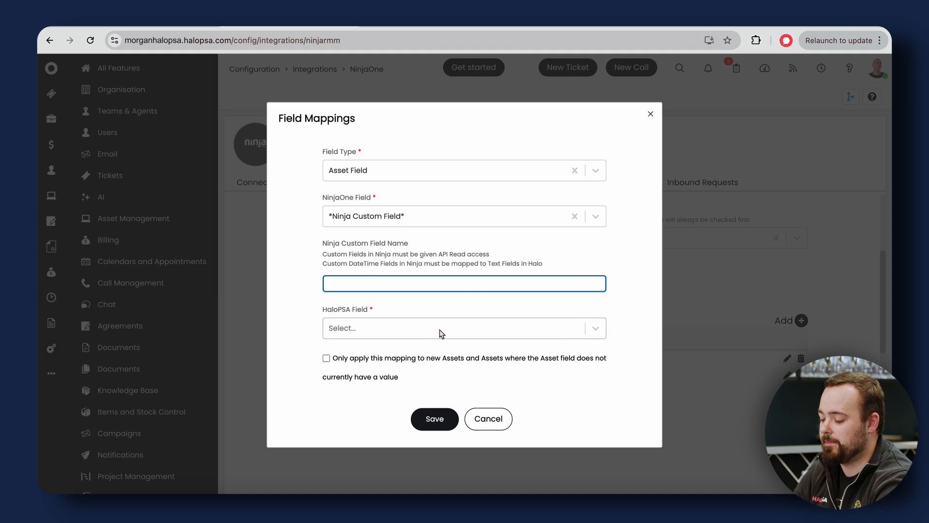
{"action": "left_click", "coordinate": [488, 419]}
Examine the last logged-in user matching setting, the Ninja custom field for matching users, and the User Matching Field options
{"action": "scroll", "coordinate": [513, 353], "scroll_direction": "down", "scroll_amount": 5}
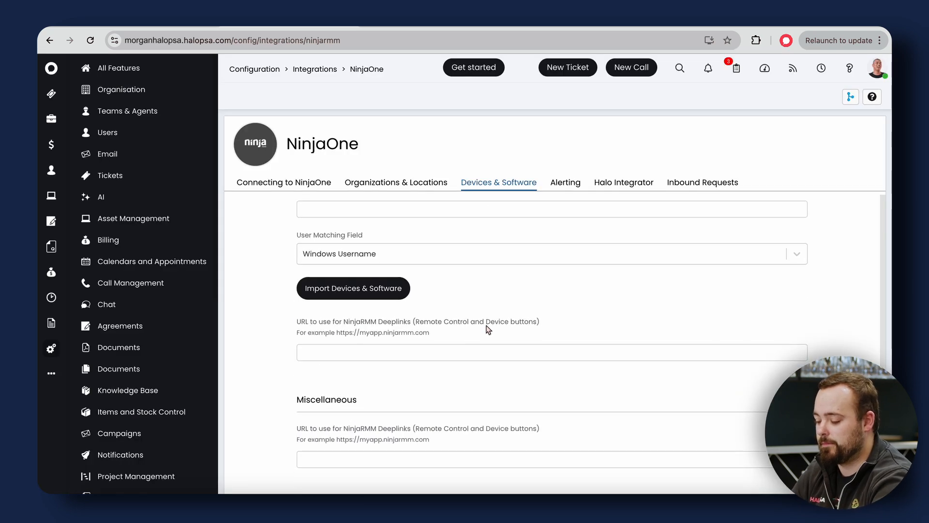
{"action": "scroll", "coordinate": [487, 328], "scroll_direction": "up", "scroll_amount": 4}
{"action": "scroll", "coordinate": [486, 343], "scroll_direction": "down", "scroll_amount": 1}
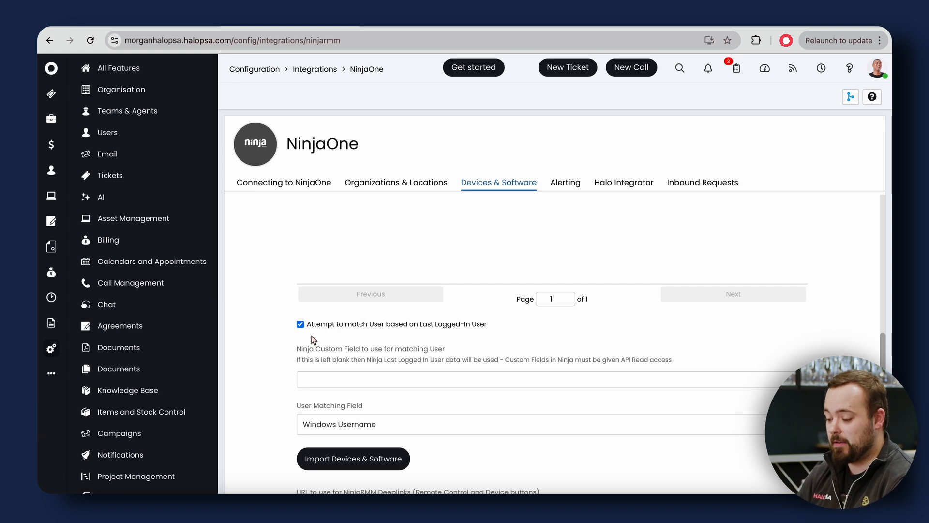
{"action": "left_click_drag", "start_coordinate": [321, 329], "coordinate": [498, 338]}
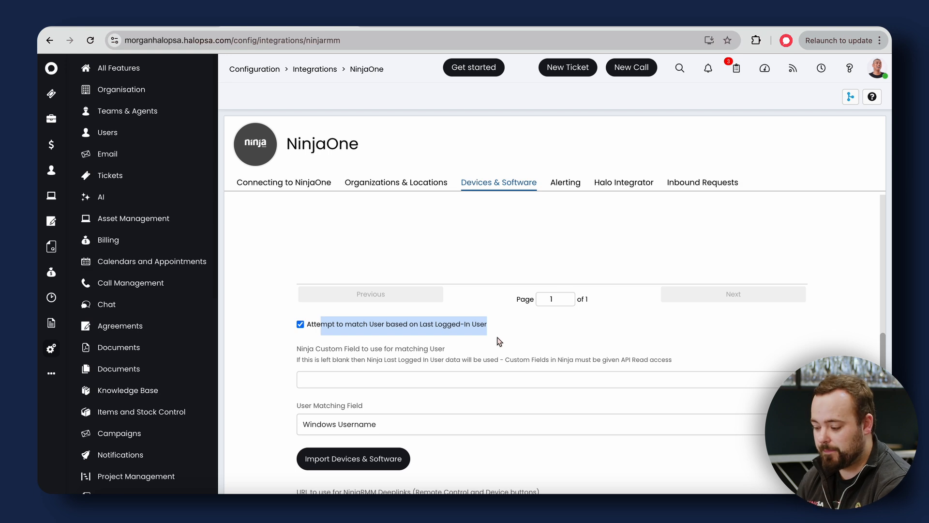
{"action": "left_click", "coordinate": [440, 350]}
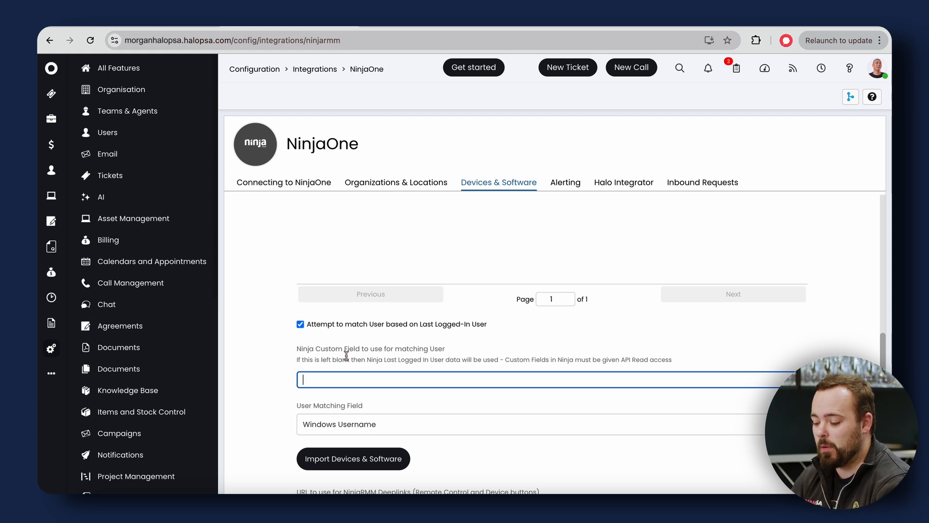
{"action": "left_click_drag", "start_coordinate": [300, 352], "coordinate": [462, 376]}
{"action": "left_click", "coordinate": [419, 377]}
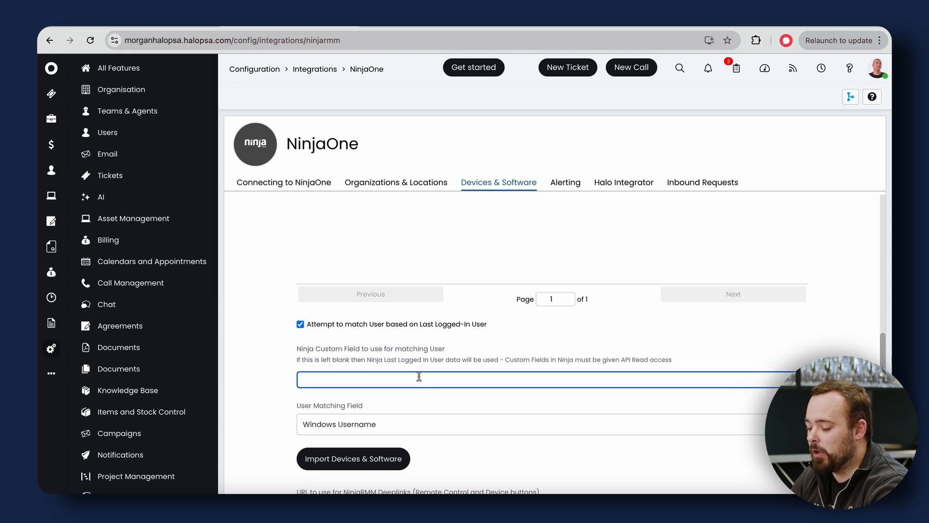
{"action": "scroll", "coordinate": [509, 313], "scroll_direction": "down", "scroll_amount": 2}
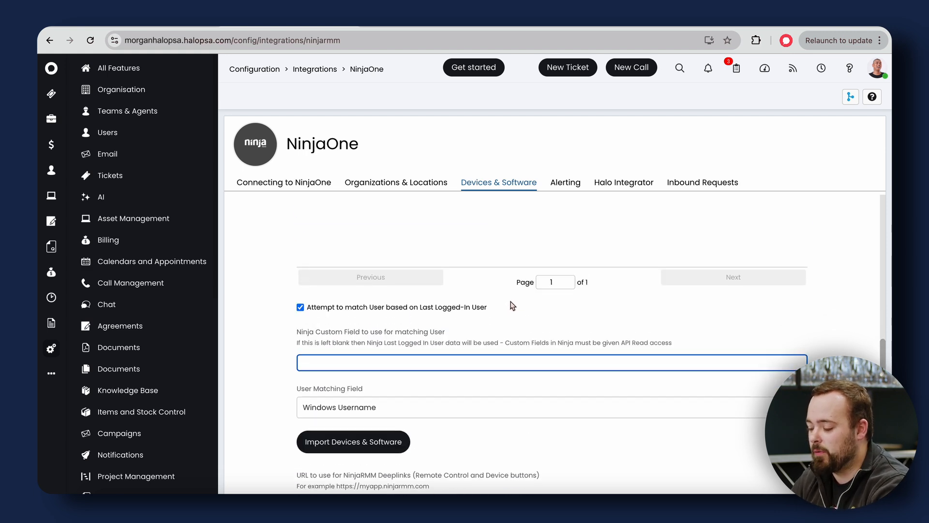
{"action": "scroll", "coordinate": [521, 241], "scroll_direction": "down", "scroll_amount": 5}
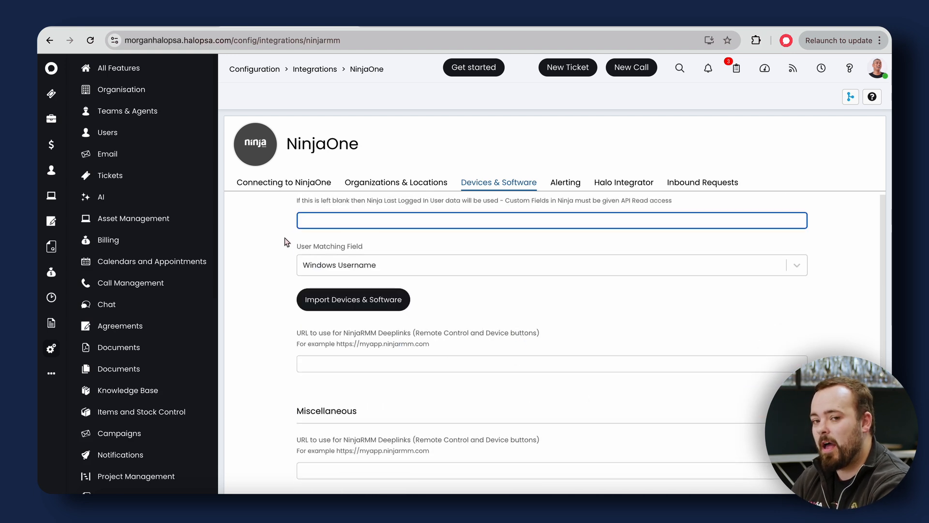
{"action": "left_click_drag", "start_coordinate": [285, 237], "coordinate": [409, 252]}
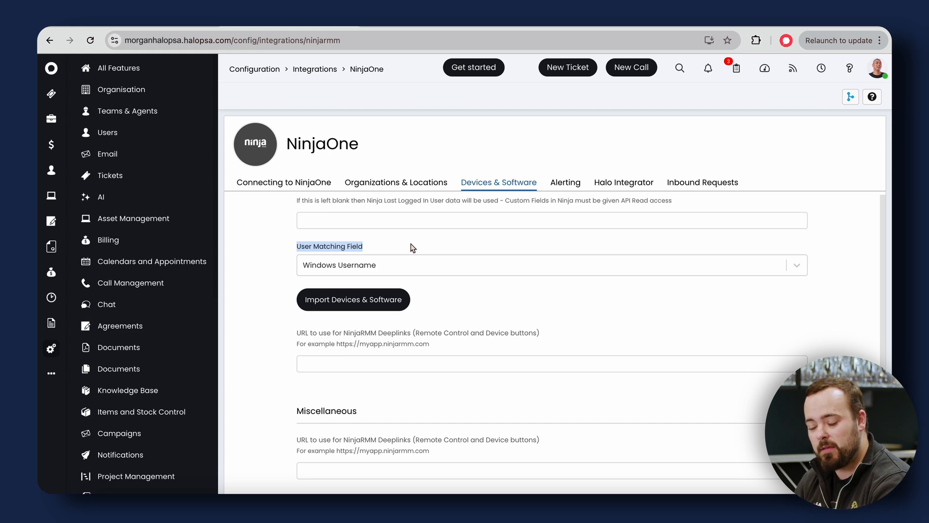
{"action": "left_click", "coordinate": [423, 263]}
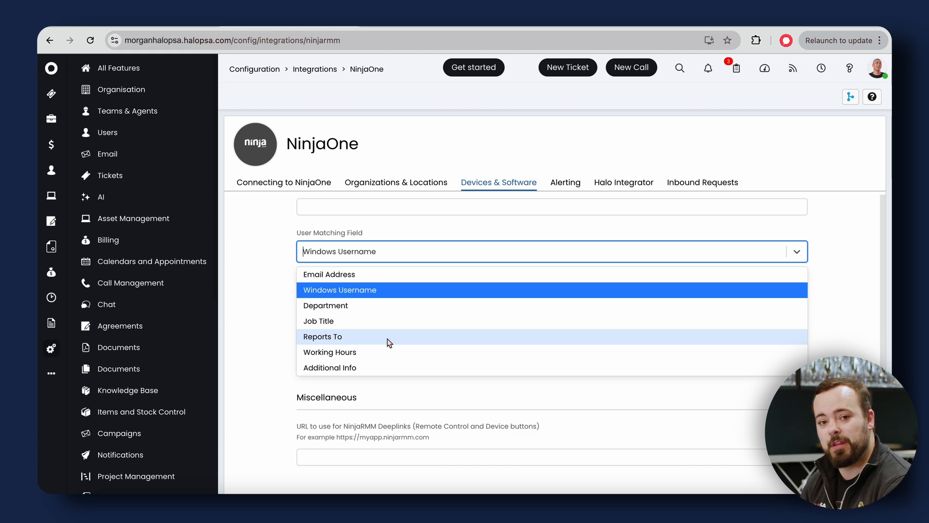
{"action": "left_click", "coordinate": [271, 293]}
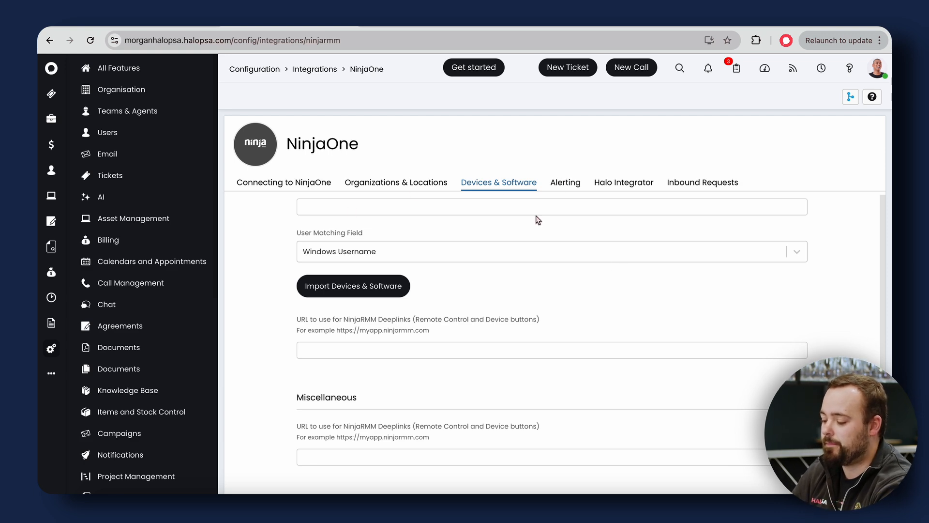
Examine the alerting settings, including the New Alert Ticket Type choices and the New Alert User field
{"action": "left_click", "coordinate": [562, 184]}
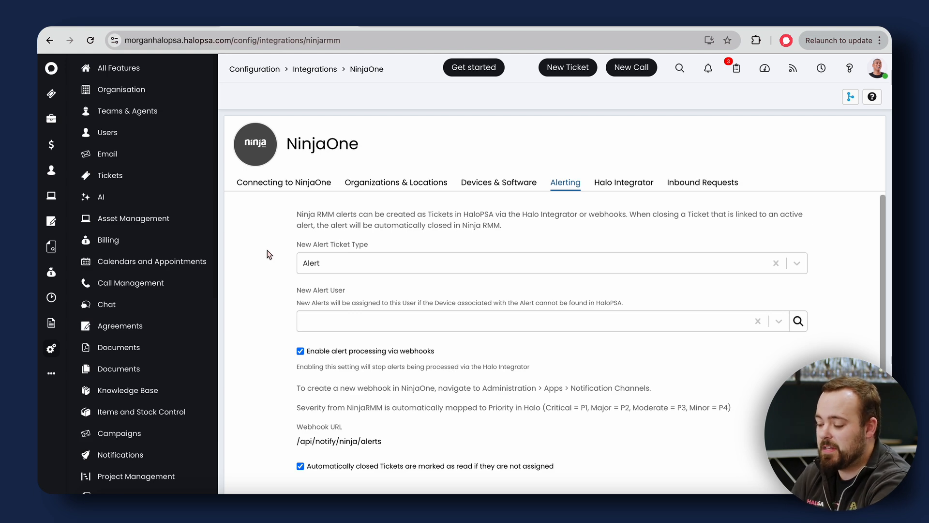
{"action": "left_click_drag", "start_coordinate": [294, 244], "coordinate": [371, 249]}
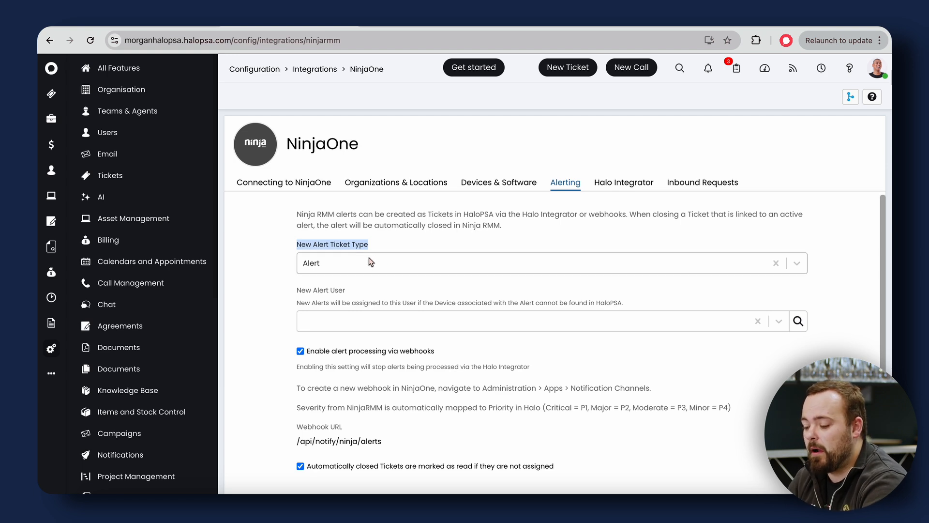
{"action": "left_click", "coordinate": [347, 261]}
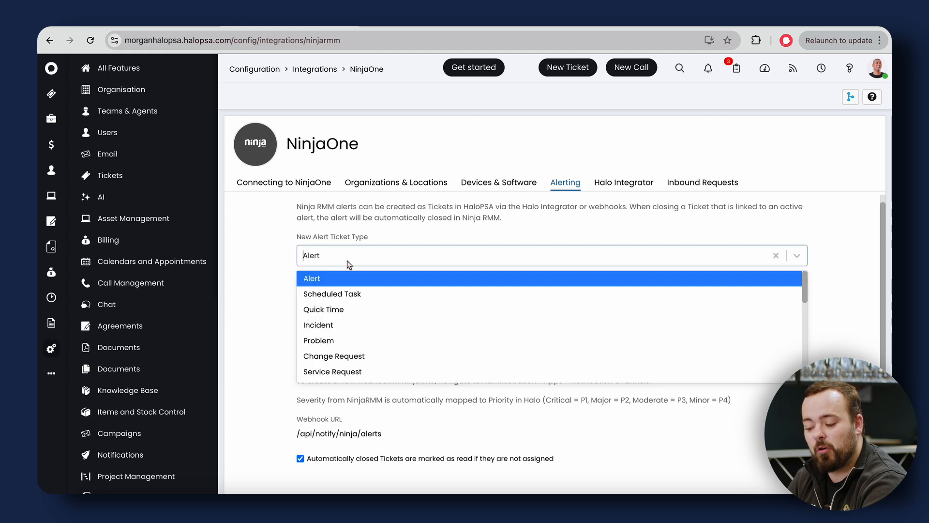
{"action": "left_click", "coordinate": [285, 281]}
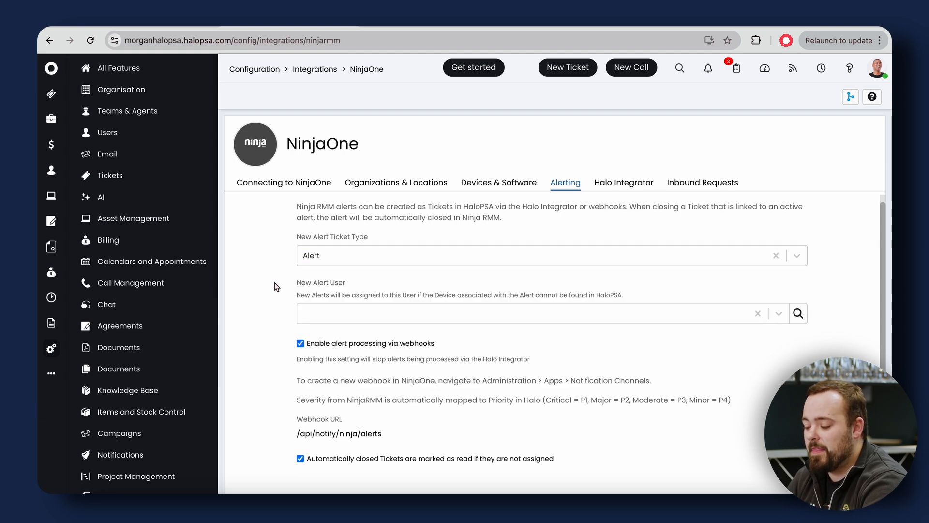
{"action": "left_click_drag", "start_coordinate": [284, 284], "coordinate": [405, 290]}
{"action": "left_click", "coordinate": [384, 294]}
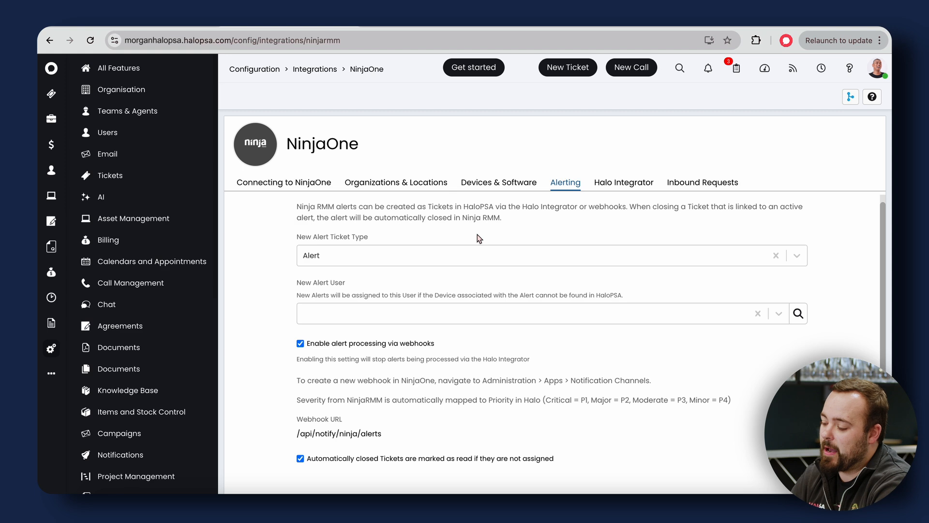
Import only the device with ID 2 from the NinjaOne devices and software list, and close the import
{"action": "left_click", "coordinate": [489, 183]}
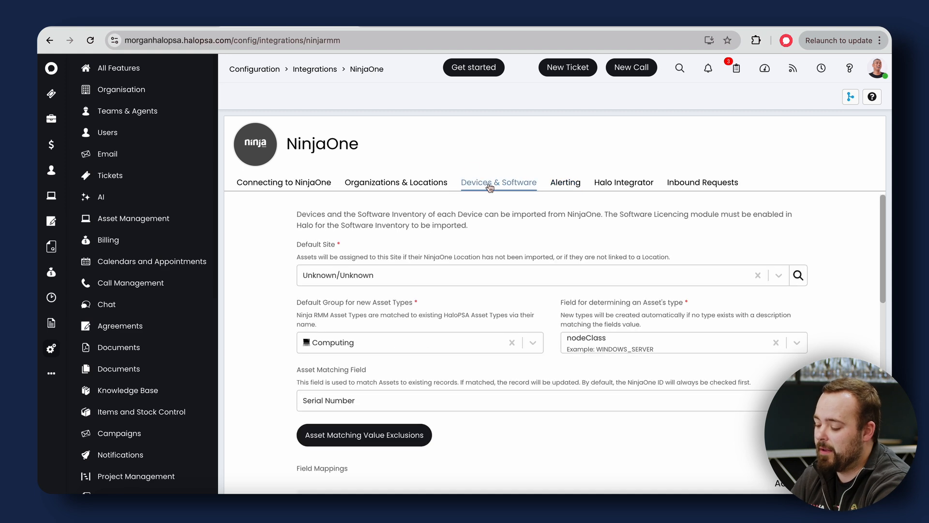
{"action": "scroll", "coordinate": [460, 316], "scroll_direction": "down", "scroll_amount": 9}
{"action": "scroll", "coordinate": [459, 316], "scroll_direction": "up", "scroll_amount": 8}
{"action": "scroll", "coordinate": [458, 314], "scroll_direction": "down", "scroll_amount": 11}
{"action": "left_click", "coordinate": [388, 287]}
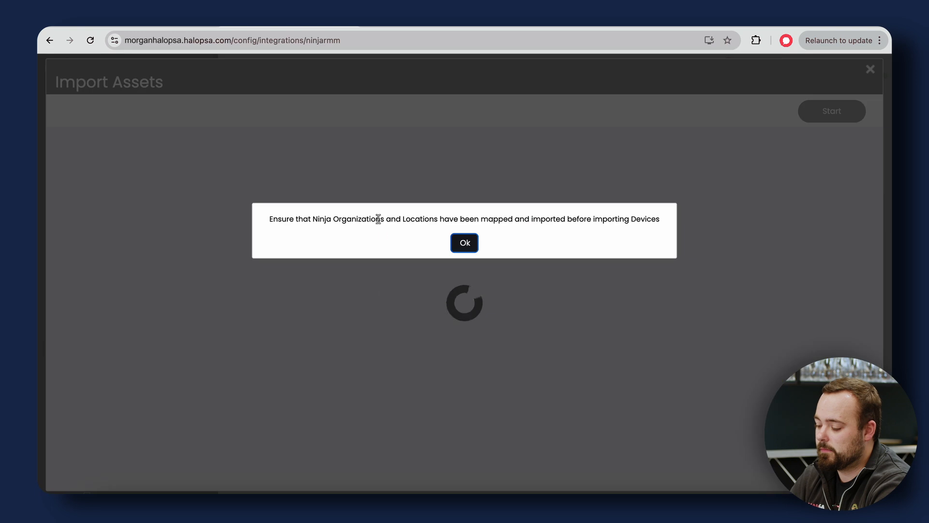
{"action": "left_click", "coordinate": [458, 244]}
{"action": "left_click", "coordinate": [58, 135]}
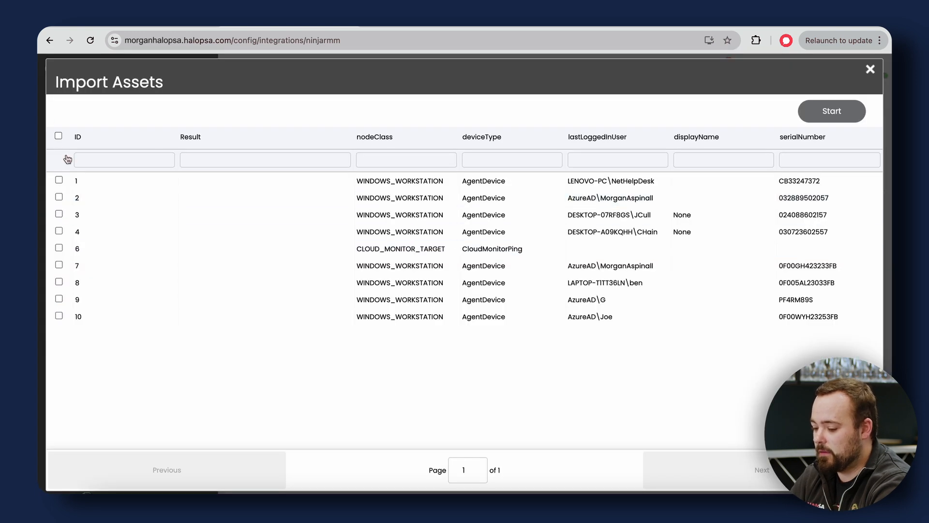
{"action": "left_click", "coordinate": [59, 197]}
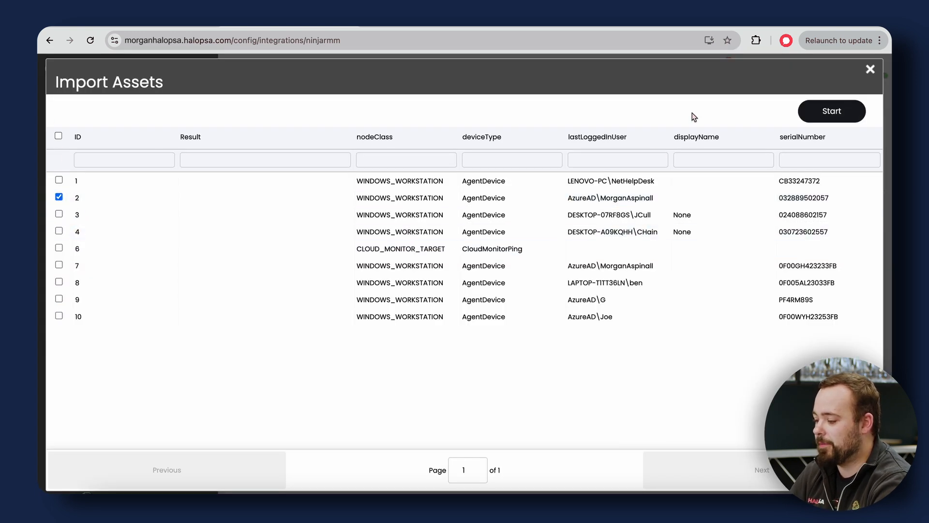
{"action": "left_click", "coordinate": [836, 119]}
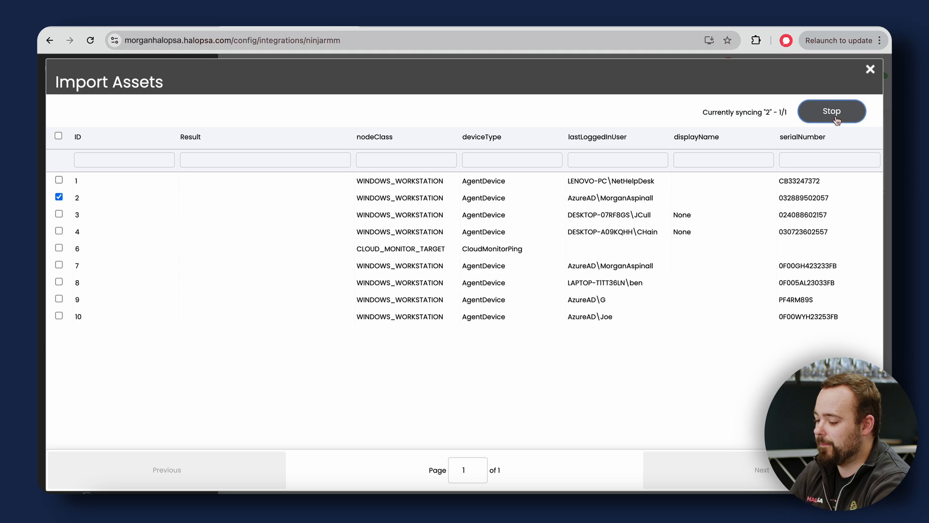
{"action": "left_click", "coordinate": [871, 70]}
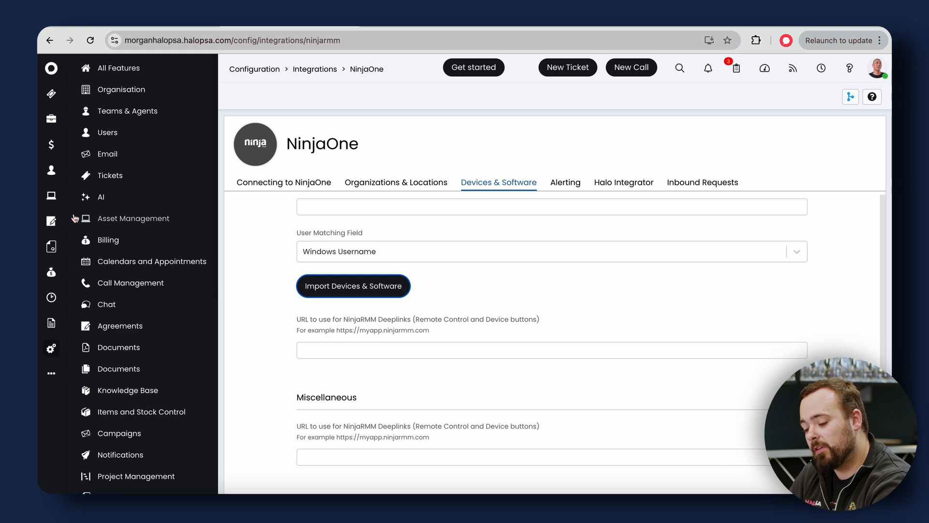
Widen the Asset Type column in the Computing assets list, and open the WINDOWS_WORKSTATION asset to review its title and details
{"action": "left_click", "coordinate": [51, 195]}
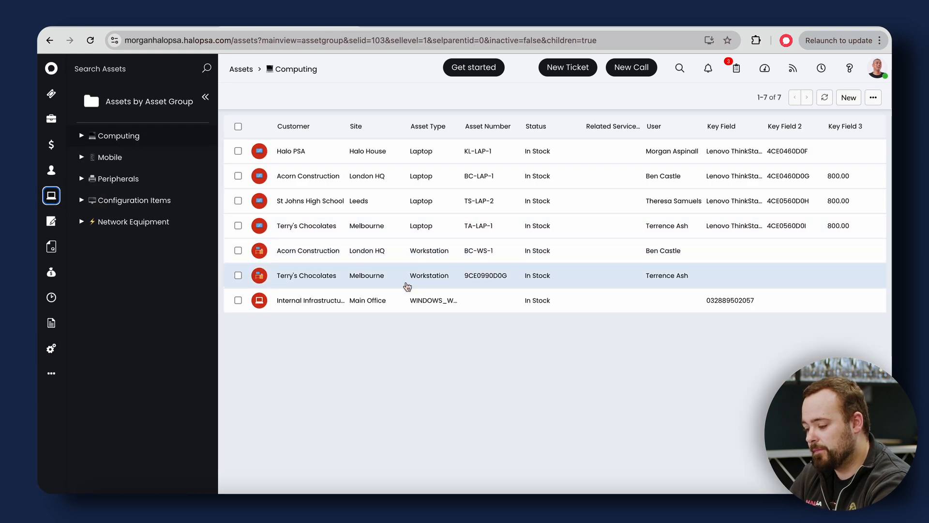
{"action": "left_click_drag", "start_coordinate": [458, 121], "coordinate": [552, 124]}
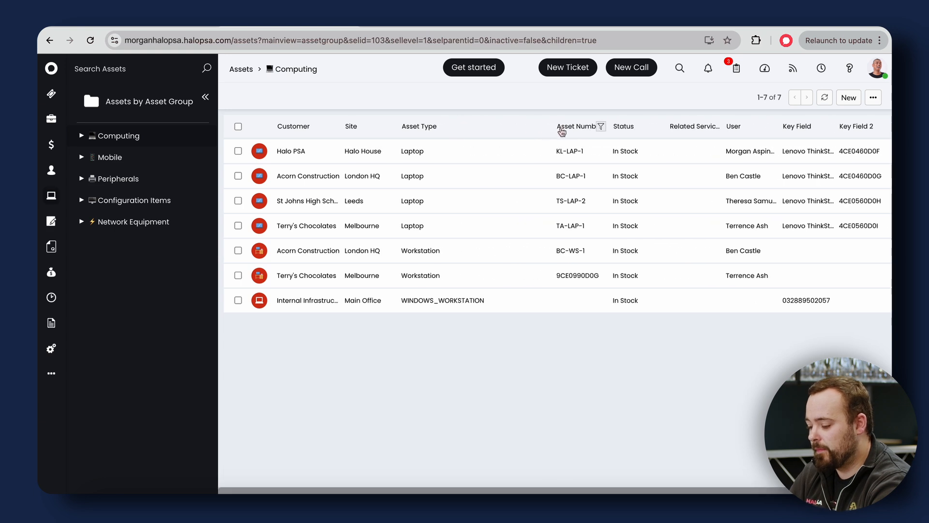
{"action": "left_click", "coordinate": [392, 303]}
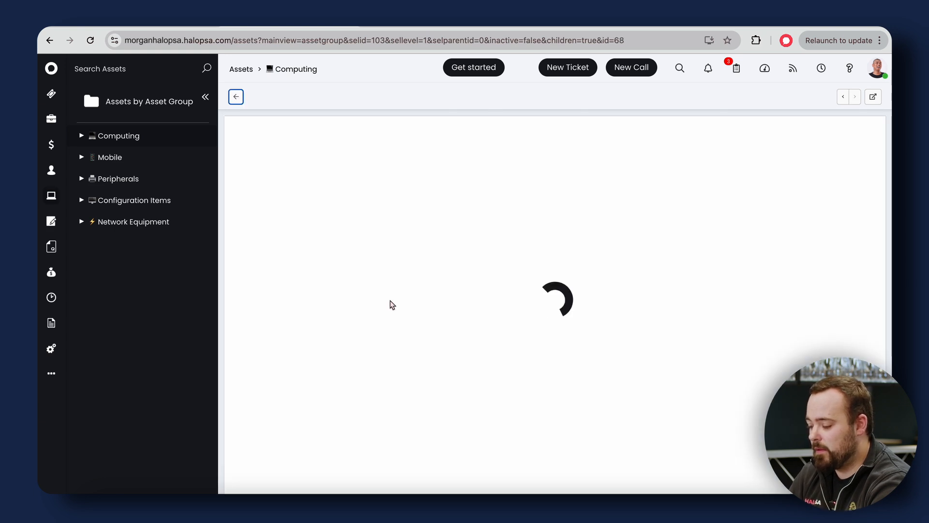
{"action": "scroll", "coordinate": [784, 315], "scroll_direction": "down", "scroll_amount": 3}
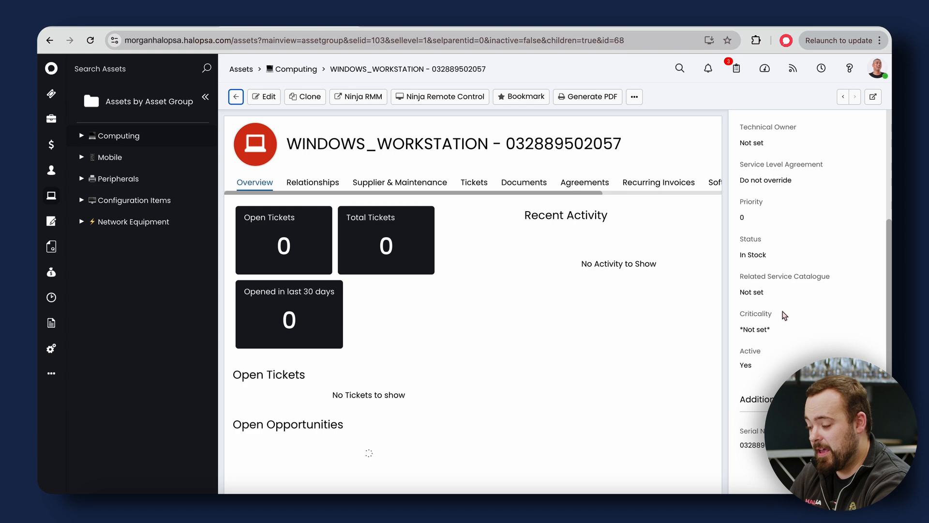
{"action": "scroll", "coordinate": [783, 357], "scroll_direction": "up", "scroll_amount": 3}
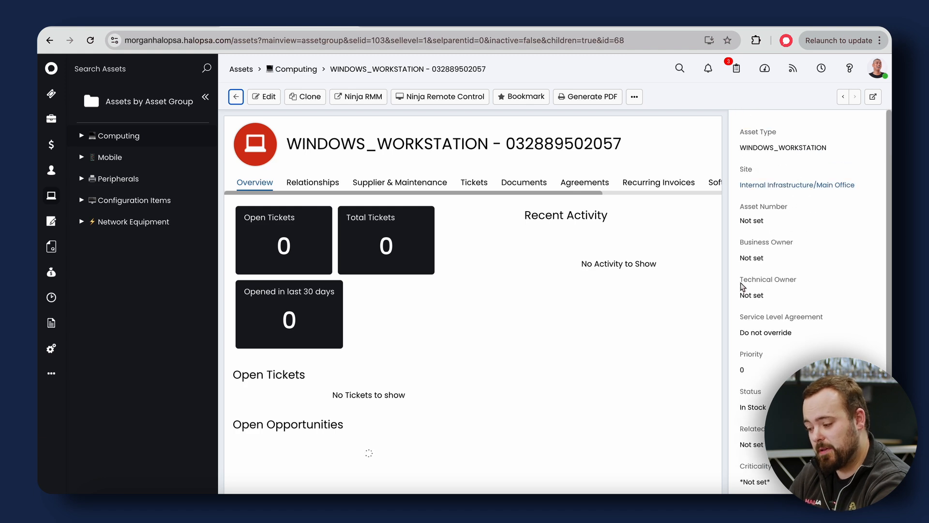
{"action": "left_click", "coordinate": [313, 141]}
{"action": "left_click_drag", "start_coordinate": [304, 142], "coordinate": [611, 152]}
{"action": "left_click", "coordinate": [630, 155]}
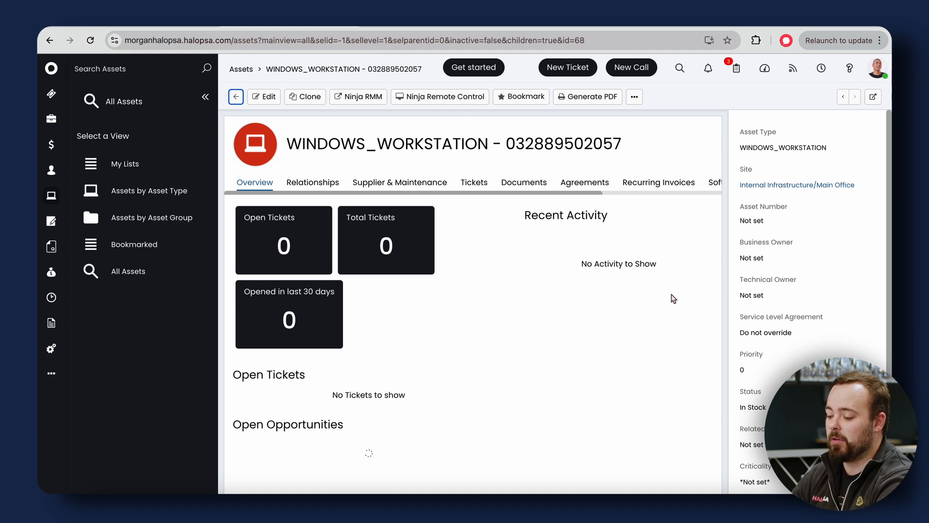
Compare the workstation asset's title with its Serial Number and Asset Number fields, checking the supplier and overview details
{"action": "left_click_drag", "start_coordinate": [289, 142], "coordinate": [401, 161]}
{"action": "left_click", "coordinate": [414, 176]}
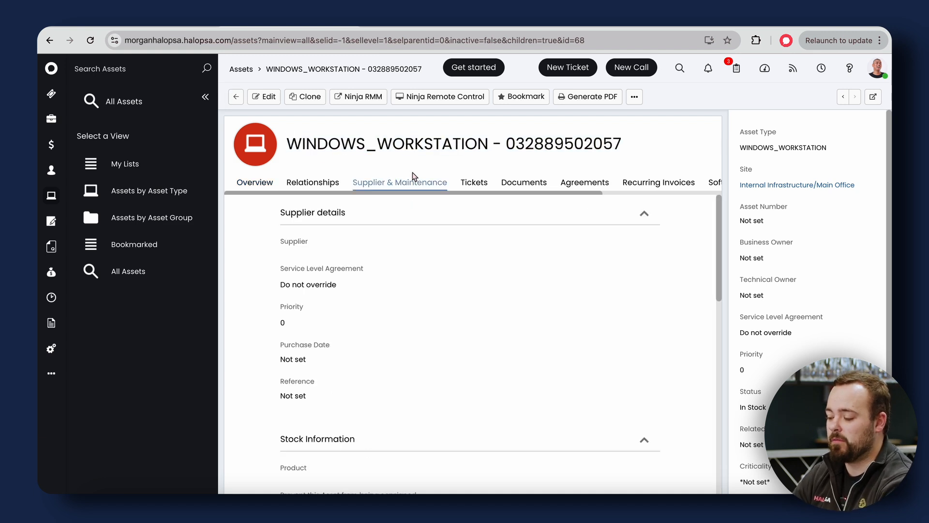
{"action": "left_click_drag", "start_coordinate": [289, 143], "coordinate": [613, 143]}
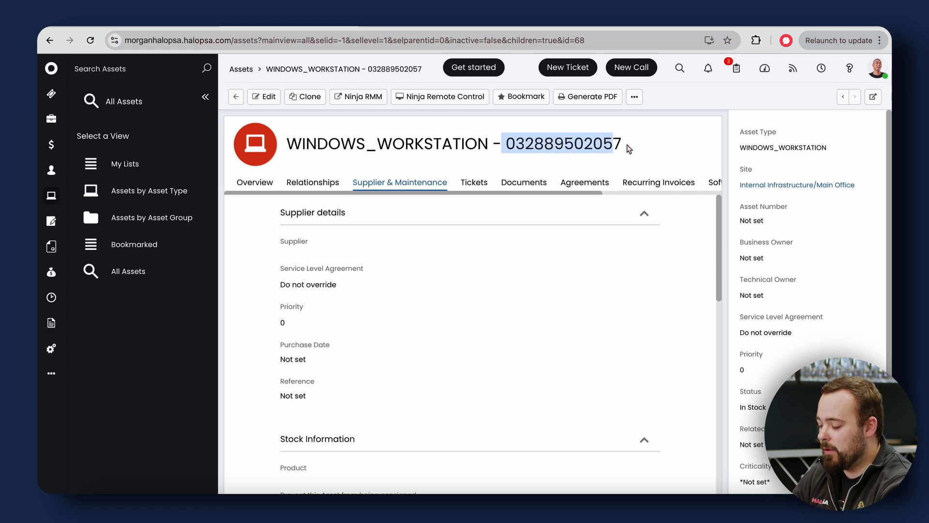
{"action": "scroll", "coordinate": [791, 274], "scroll_direction": "down", "scroll_amount": 3}
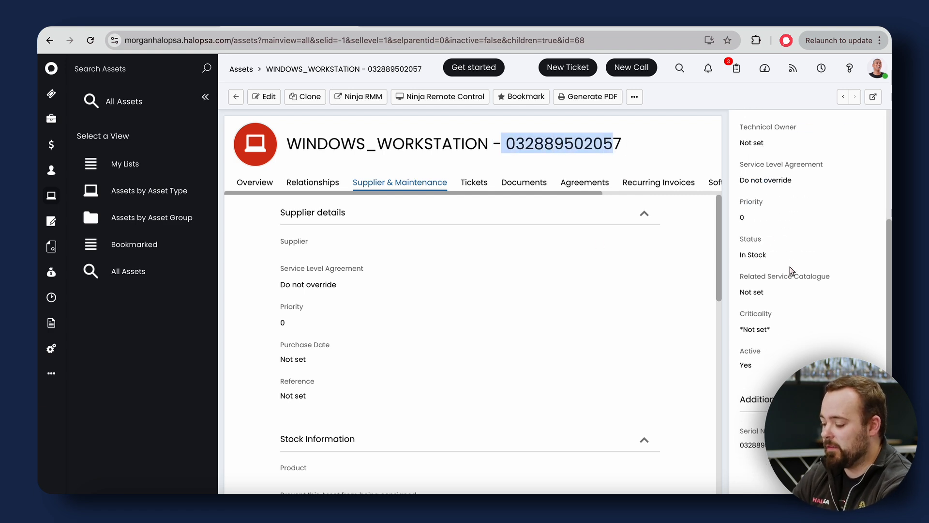
{"action": "double_click", "coordinate": [752, 445]}
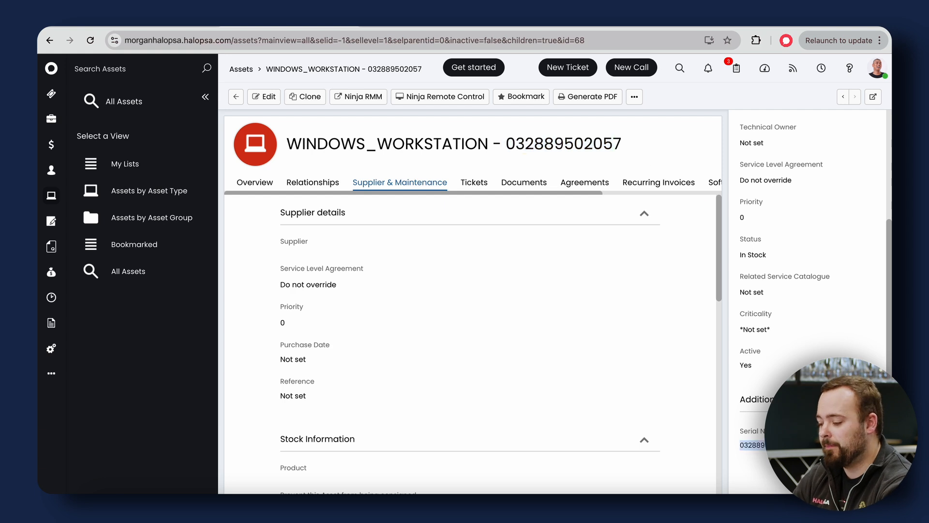
{"action": "scroll", "coordinate": [789, 257], "scroll_direction": "up", "scroll_amount": 3}
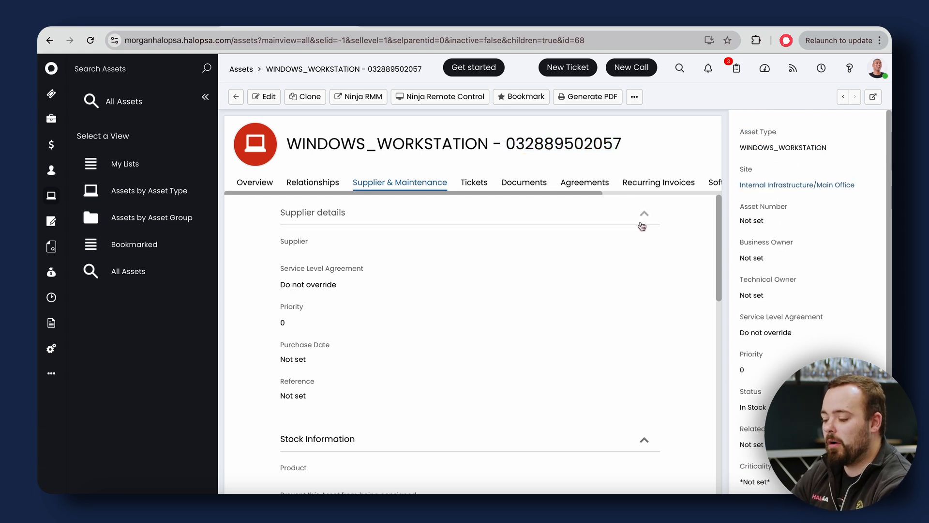
{"action": "left_click", "coordinate": [252, 182]}
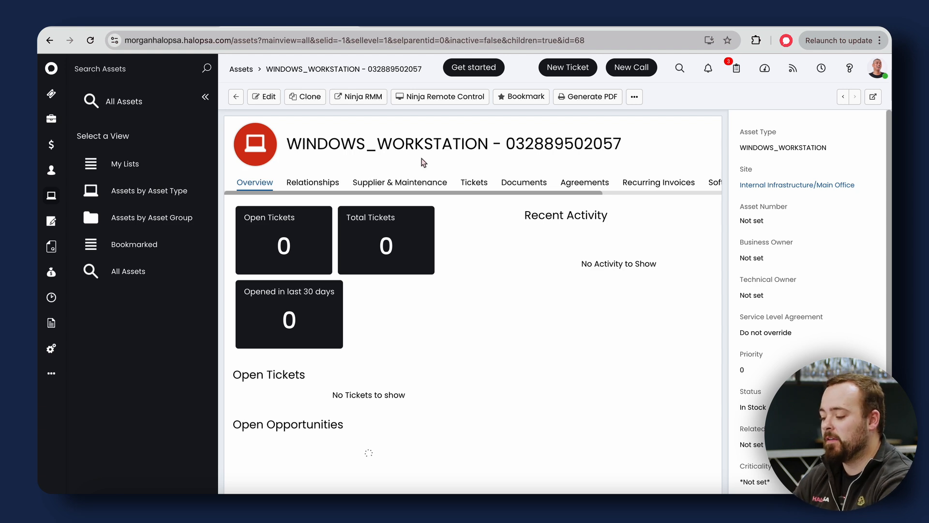
{"action": "left_click_drag", "start_coordinate": [741, 207], "coordinate": [806, 216]}
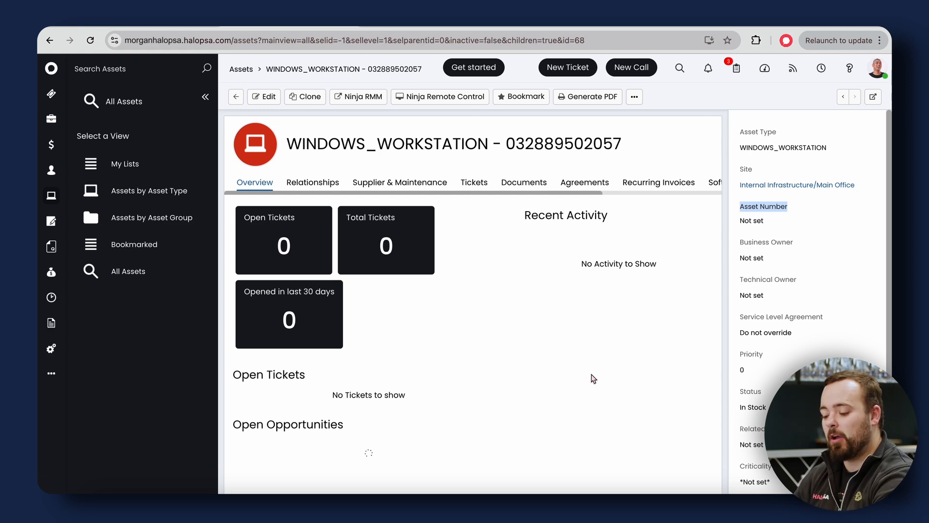
Add an asset field mapping from the NinjaOne field name to the HaloPSA field Asset Number in the NinjaOne integration and save it
{"action": "left_click", "coordinate": [51, 348]}
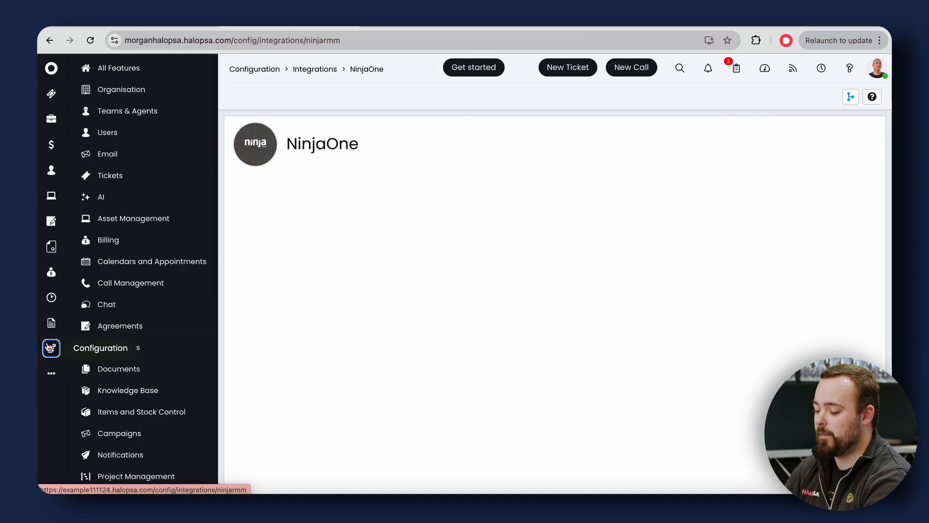
{"action": "left_click", "coordinate": [498, 182]}
{"action": "scroll", "coordinate": [622, 284], "scroll_direction": "down", "scroll_amount": 3}
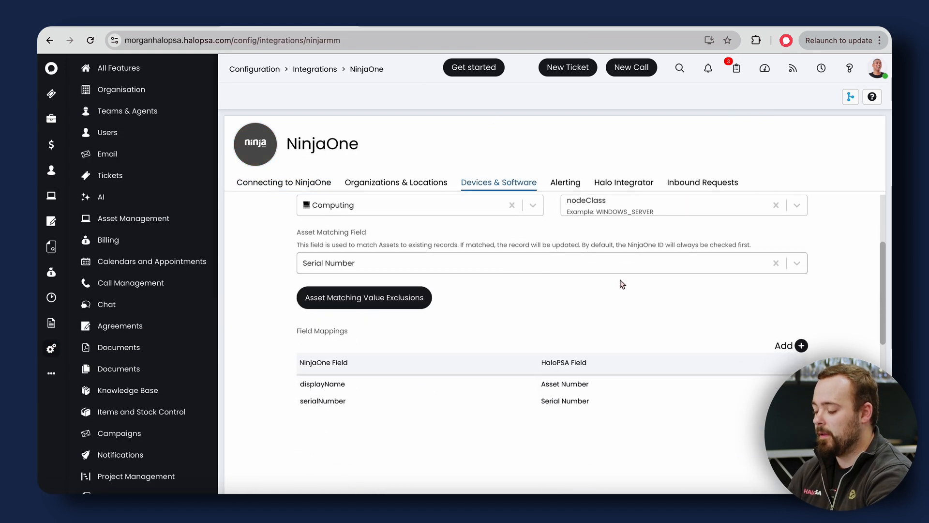
{"action": "left_click", "coordinate": [801, 345]}
{"action": "left_click", "coordinate": [433, 249]}
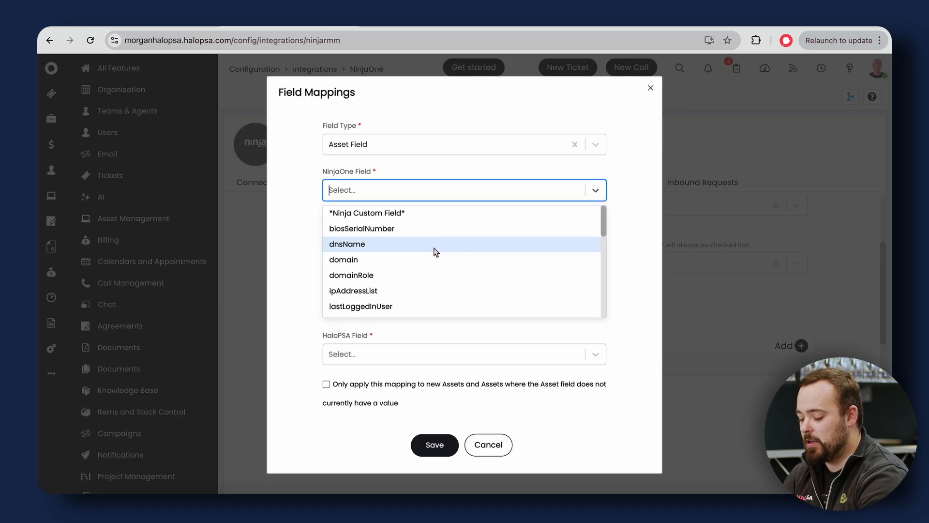
{"action": "type", "text": "name"}
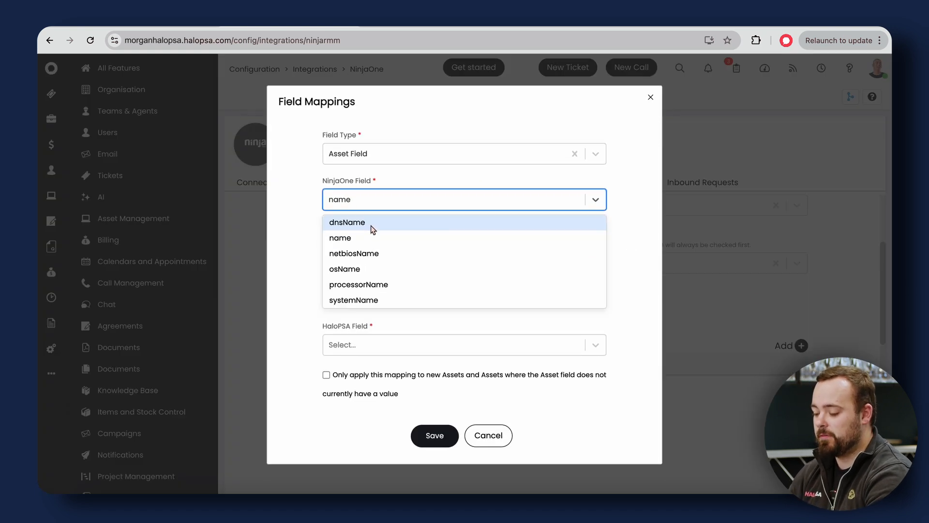
{"action": "left_click", "coordinate": [373, 237]}
{"action": "left_click", "coordinate": [388, 293]}
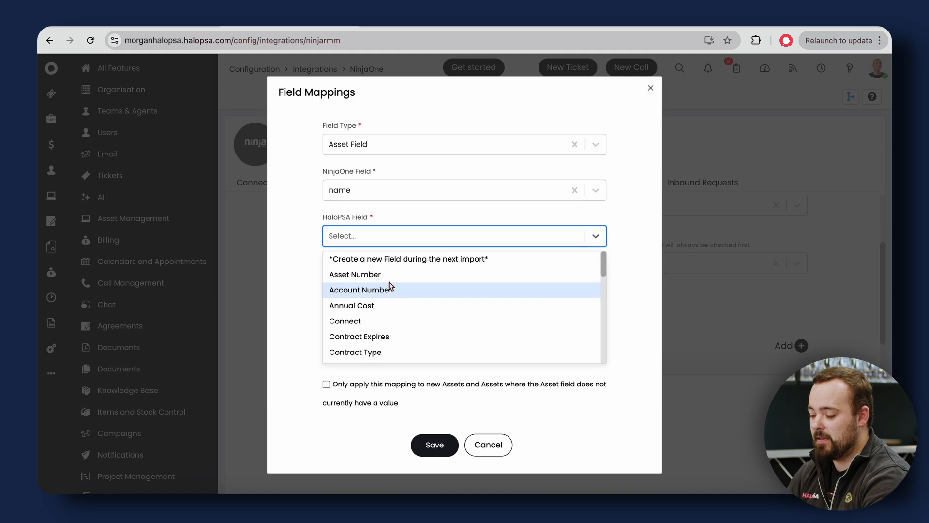
{"action": "left_click", "coordinate": [386, 274]}
{"action": "left_click", "coordinate": [438, 386]}
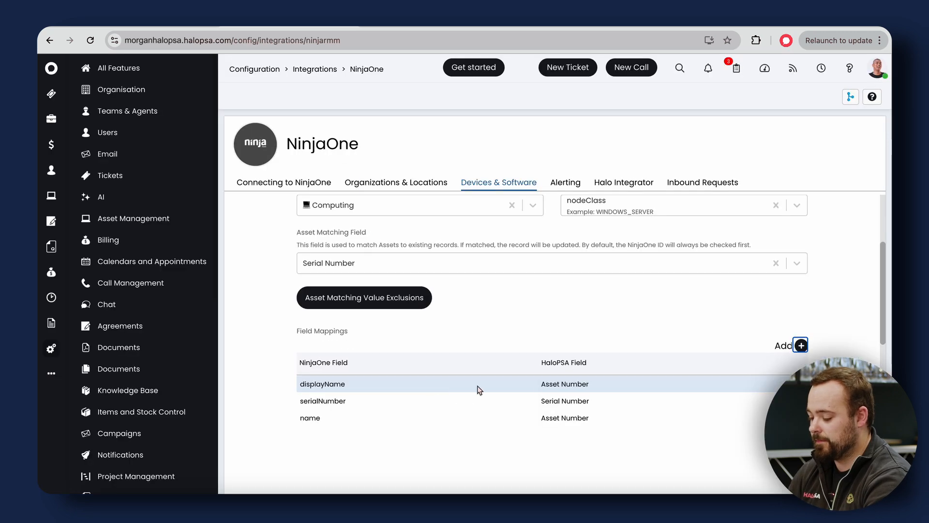
Change the displayName mapping's HaloPSA field to Name and save it
{"action": "left_click", "coordinate": [764, 382]}
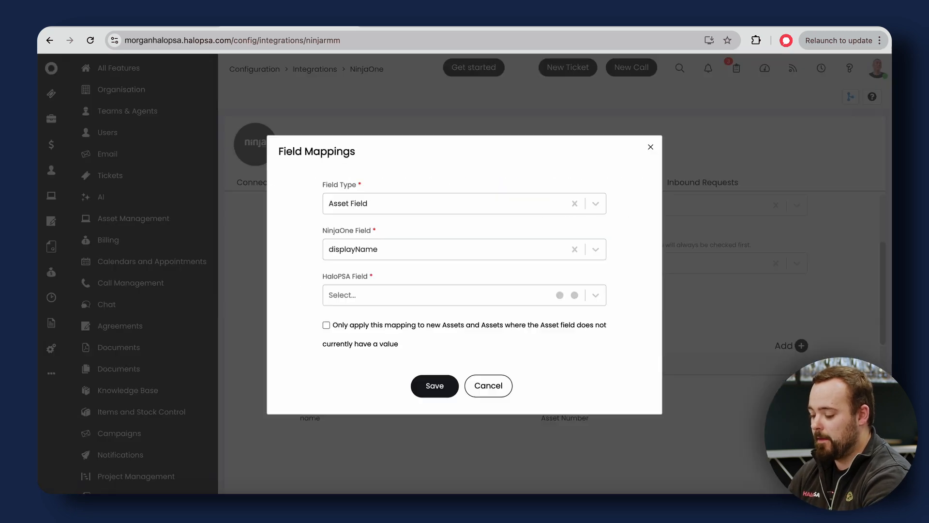
{"action": "left_click", "coordinate": [423, 293]}
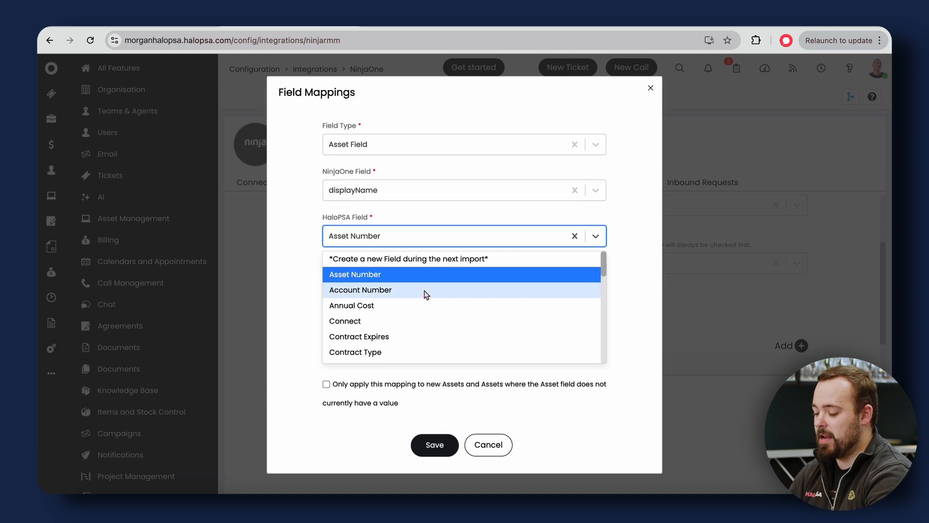
{"action": "type", "text": "name"}
{"action": "left_click", "coordinate": [390, 311]}
{"action": "left_click", "coordinate": [434, 385]}
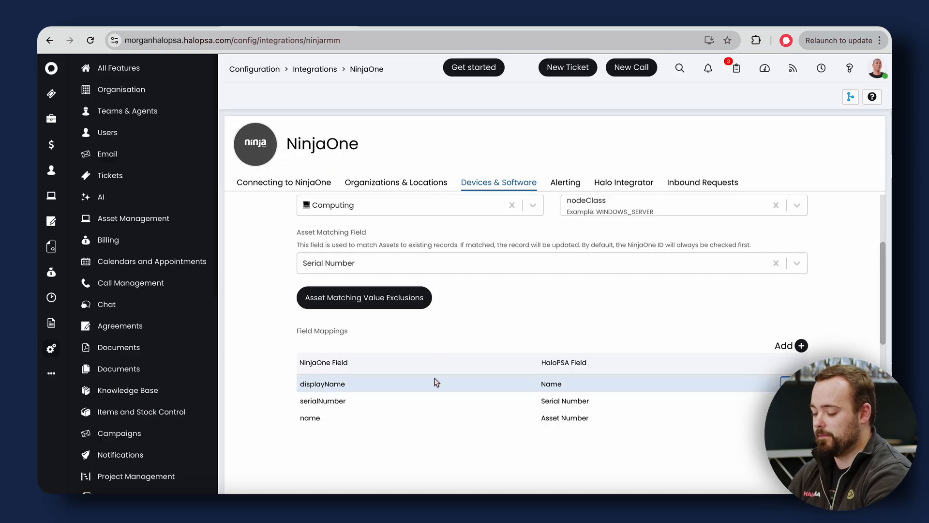
Import only the device with ID 7 from NinjaOne, leaving all other devices out of the asset import
{"action": "scroll", "coordinate": [477, 387], "scroll_direction": "down", "scroll_amount": 5}
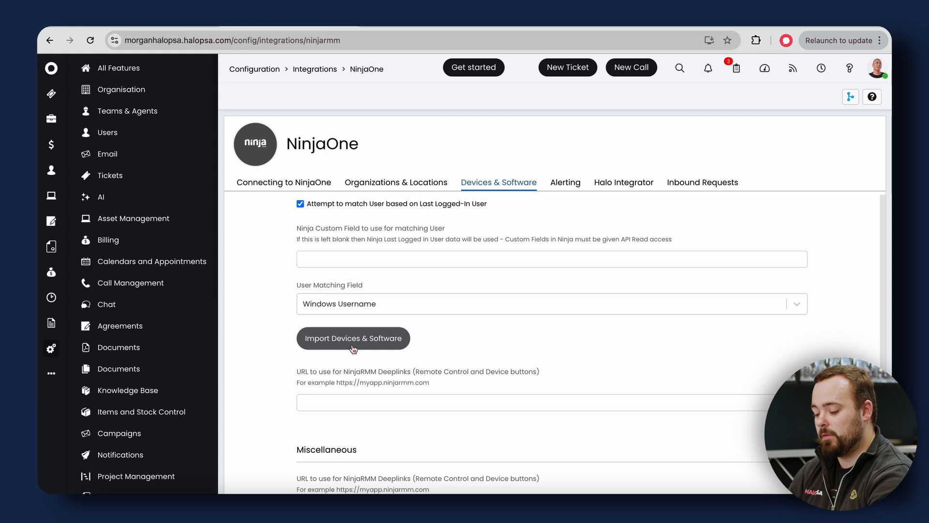
{"action": "left_click", "coordinate": [347, 338]}
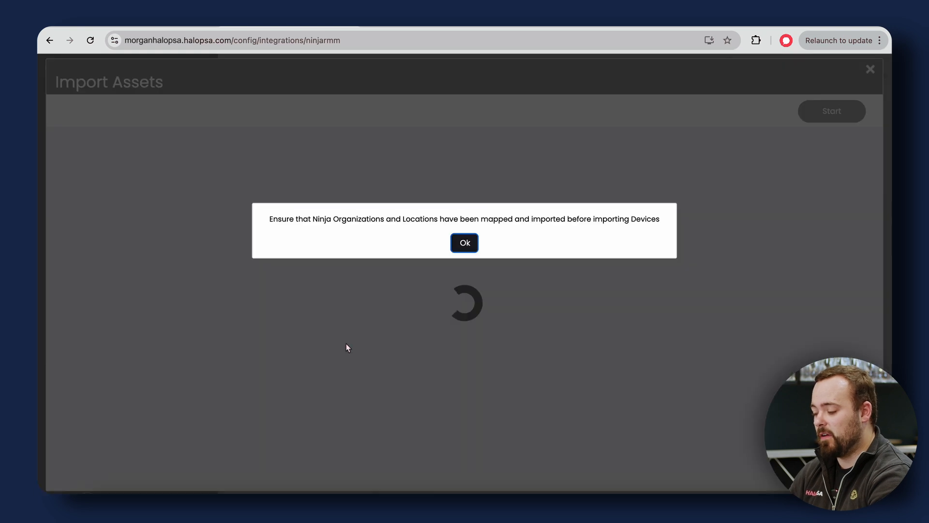
{"action": "left_click", "coordinate": [465, 242]}
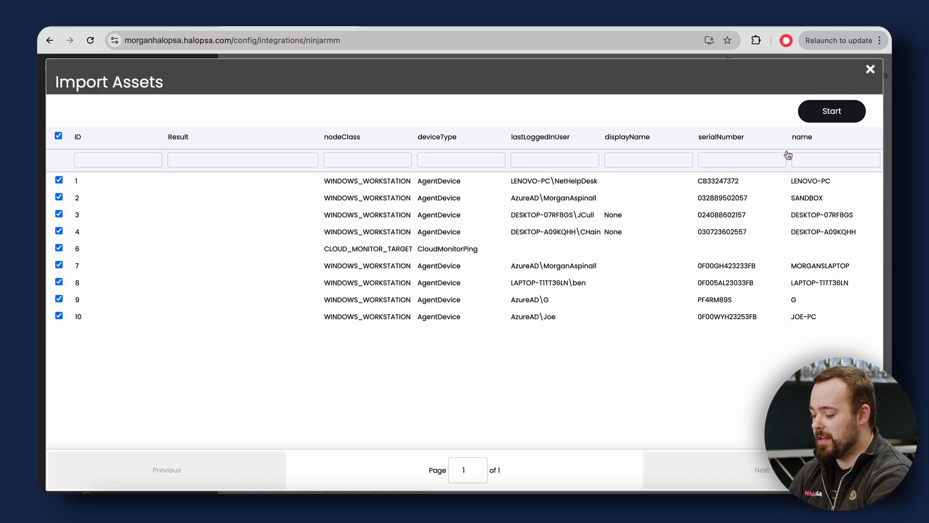
{"action": "left_click", "coordinate": [59, 136]}
{"action": "left_click", "coordinate": [59, 265]}
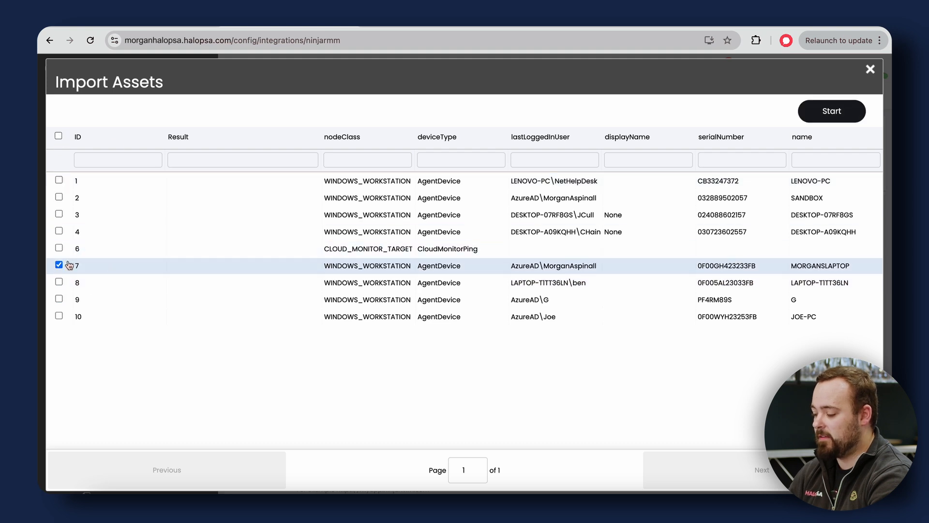
{"action": "left_click", "coordinate": [828, 120]}
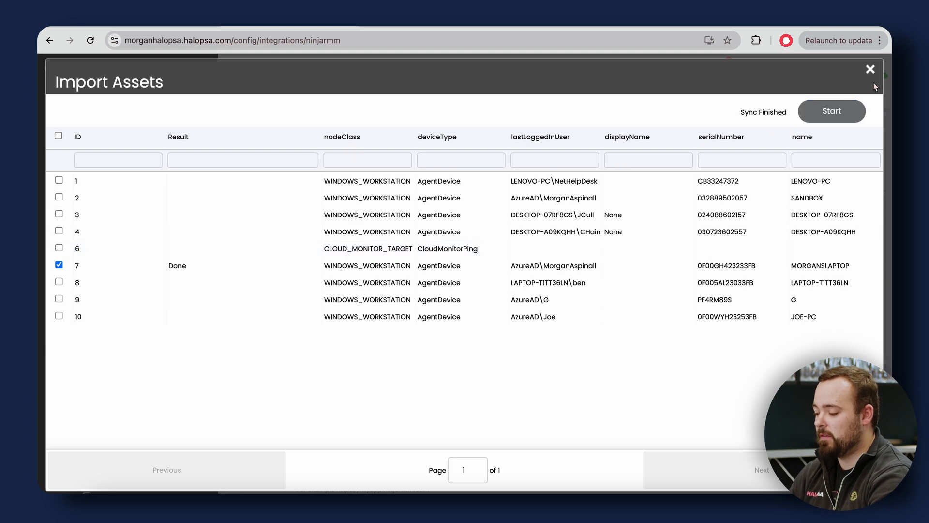
{"action": "left_click", "coordinate": [870, 69]}
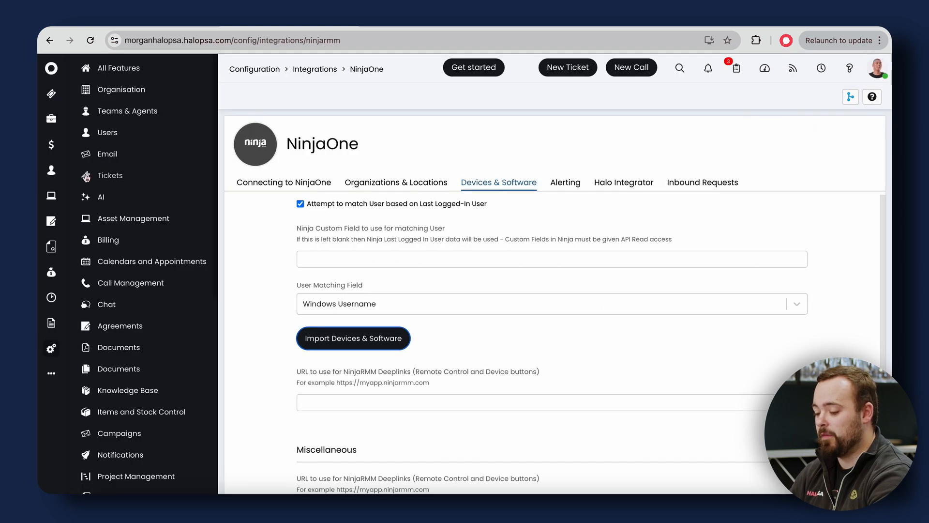
Widen the Asset Number column in the all-assets list and filter that column by "mor"
{"action": "left_click", "coordinate": [54, 204]}
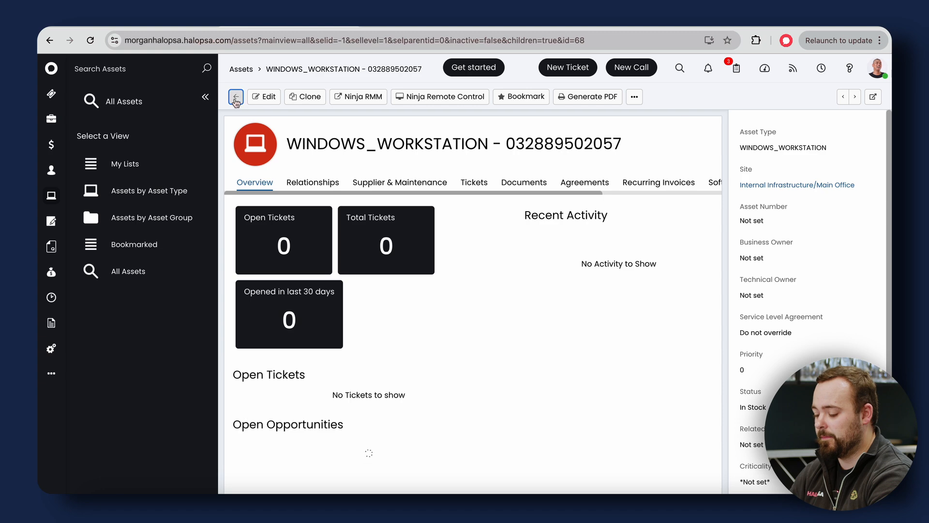
{"action": "left_click", "coordinate": [235, 98]}
{"action": "scroll", "coordinate": [395, 249], "scroll_direction": "down", "scroll_amount": 4}
{"action": "scroll", "coordinate": [396, 249], "scroll_direction": "down", "scroll_amount": 5}
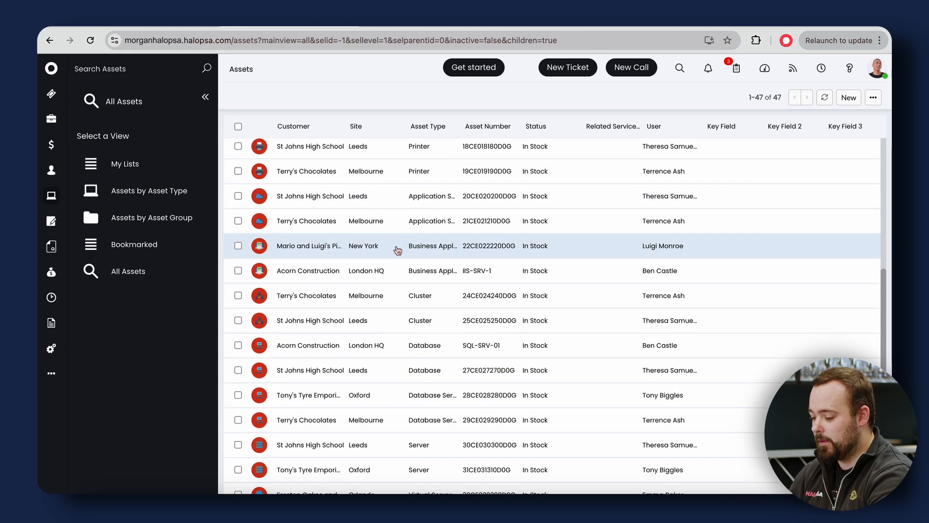
{"action": "left_click_drag", "start_coordinate": [519, 121], "coordinate": [554, 122]}
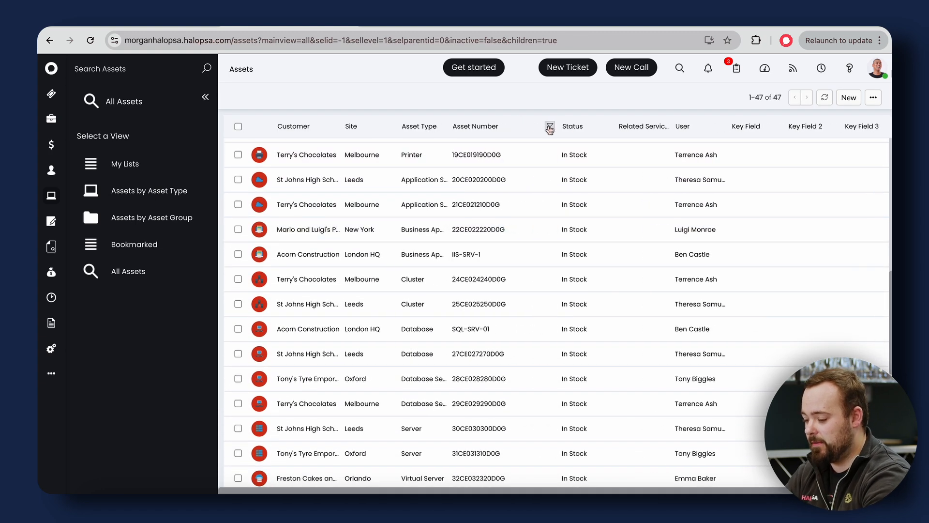
{"action": "left_click", "coordinate": [549, 125]}
{"action": "type", "text": "mor"}
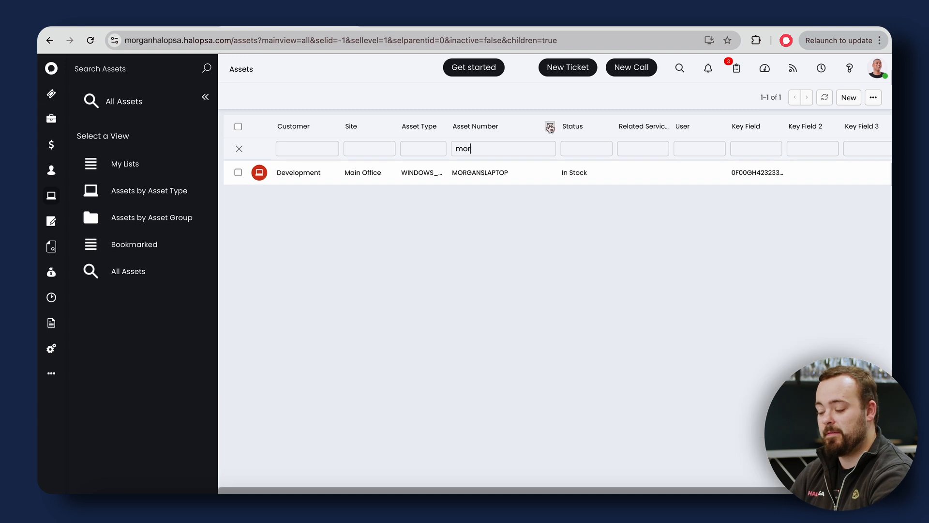
Open the filtered laptop asset and compare its title with its Asset Number field
{"action": "left_click", "coordinate": [496, 177]}
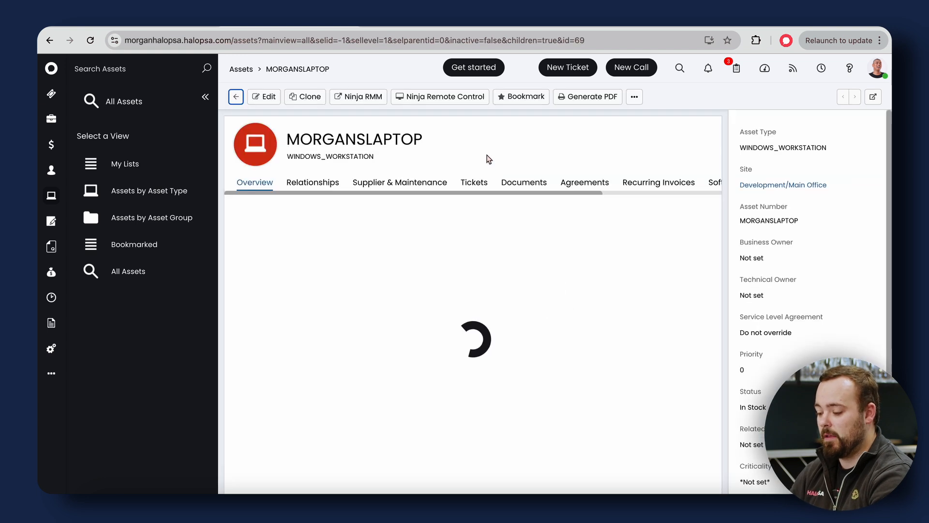
{"action": "left_click_drag", "start_coordinate": [296, 138], "coordinate": [451, 145]}
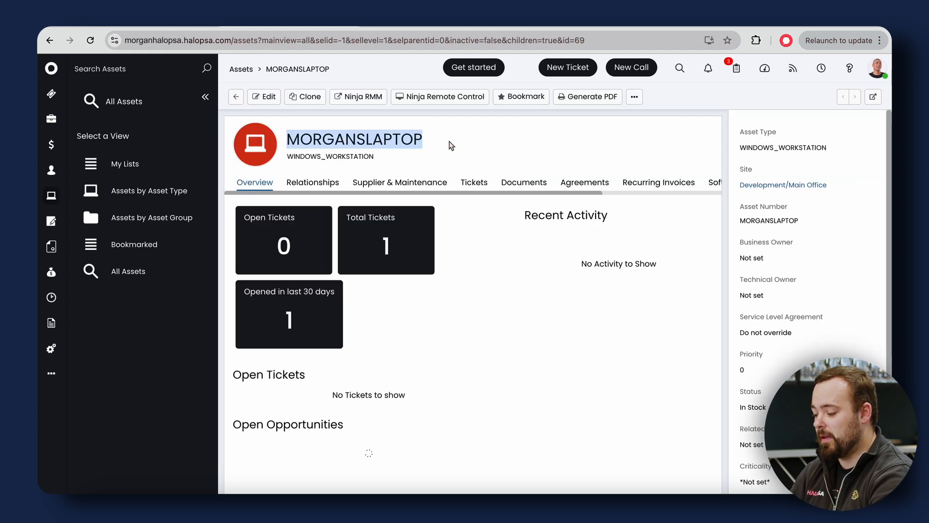
{"action": "mouse_move", "coordinate": [739, 206]}
{"action": "left_mouse_down"}
{"action": "mouse_move", "coordinate": [808, 208]}
{"action": "mouse_move", "coordinate": [811, 222]}
{"action": "mouse_move", "coordinate": [733, 217]}
{"action": "left_mouse_up"}
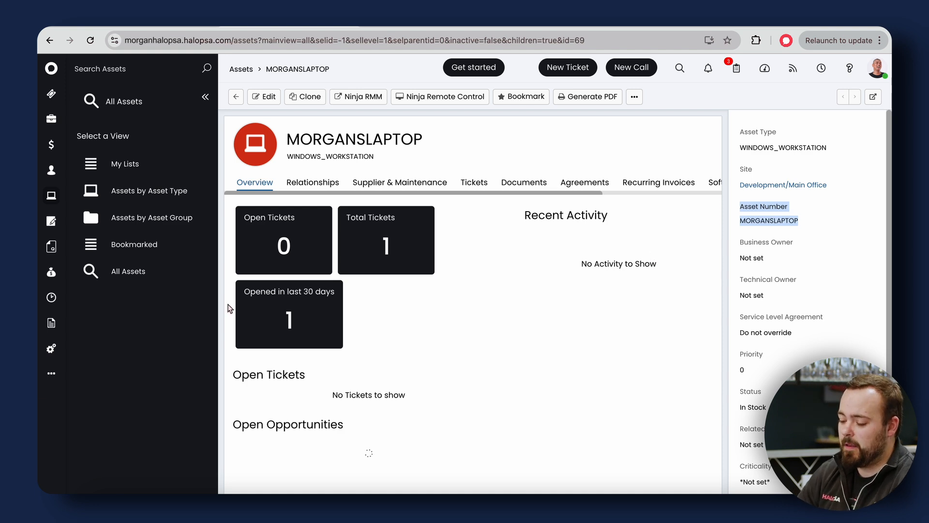
Open the Asset Management general settings and review the "Asset Tag must be unique" option
{"action": "left_click", "coordinate": [48, 352]}
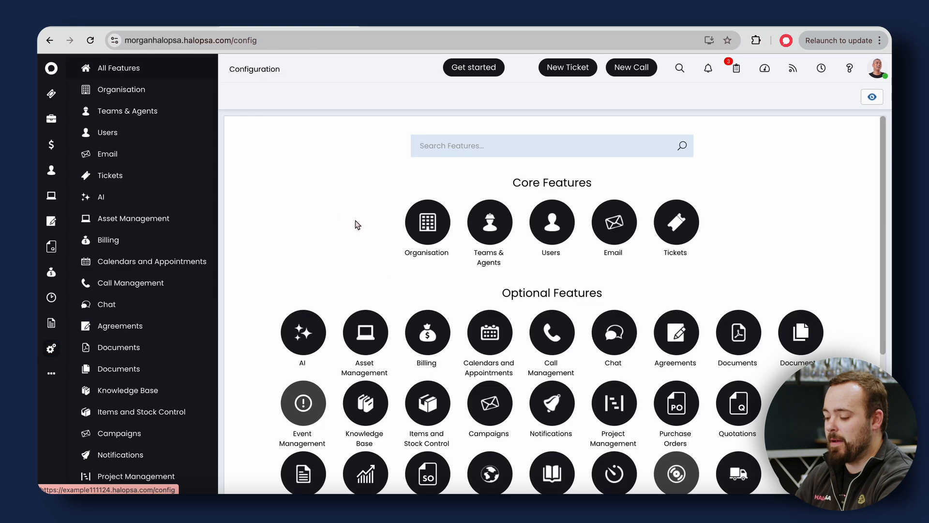
{"action": "left_click", "coordinate": [366, 332]}
{"action": "left_click", "coordinate": [364, 187]}
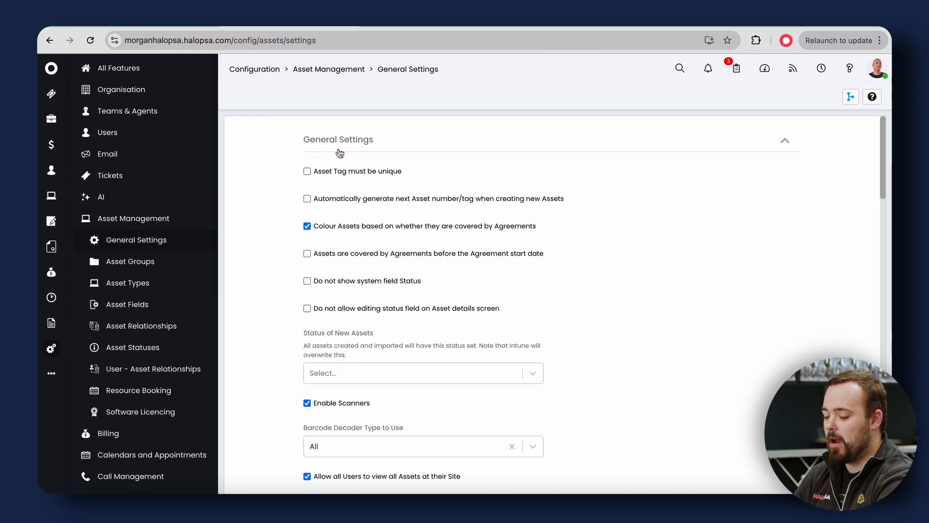
{"action": "left_click_drag", "start_coordinate": [403, 172], "coordinate": [298, 173]}
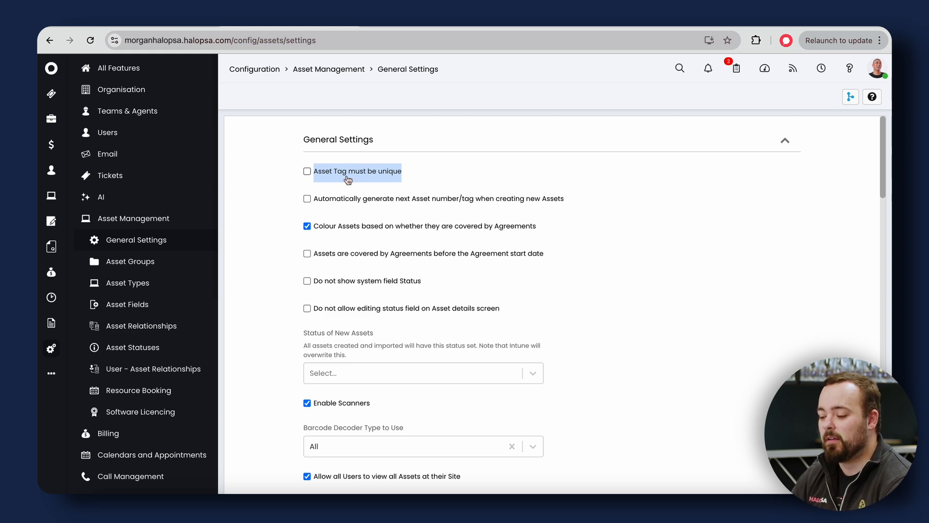
Return to the NinjaOne integration's Devices & Software settings and review the asset matching field and field mappings
{"action": "left_click", "coordinate": [273, 71]}
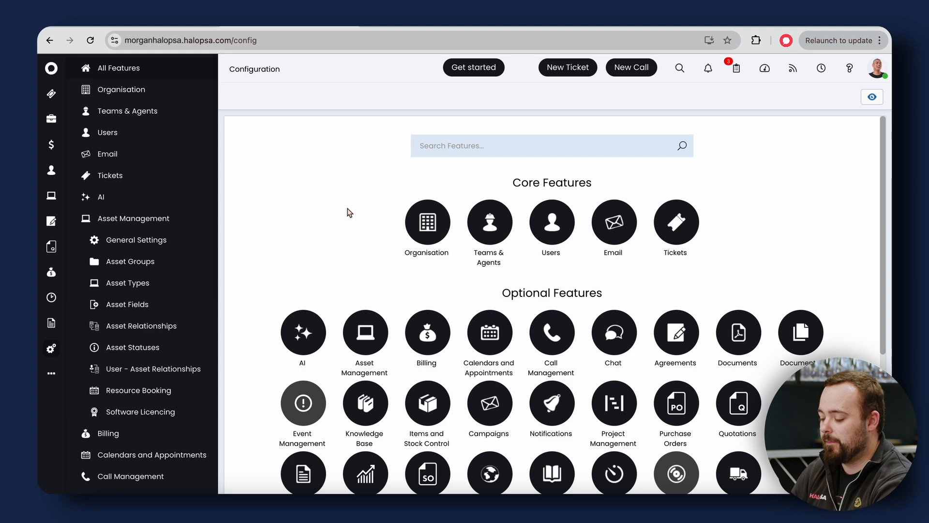
{"action": "scroll", "coordinate": [490, 332], "scroll_direction": "down", "scroll_amount": 5}
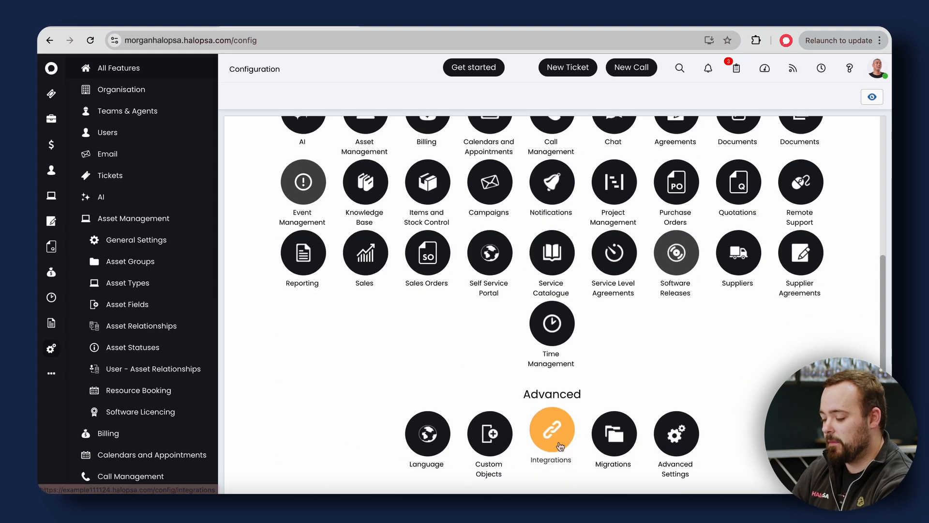
{"action": "left_click", "coordinate": [552, 429]}
{"action": "scroll", "coordinate": [504, 145], "scroll_direction": "down", "scroll_amount": 8}
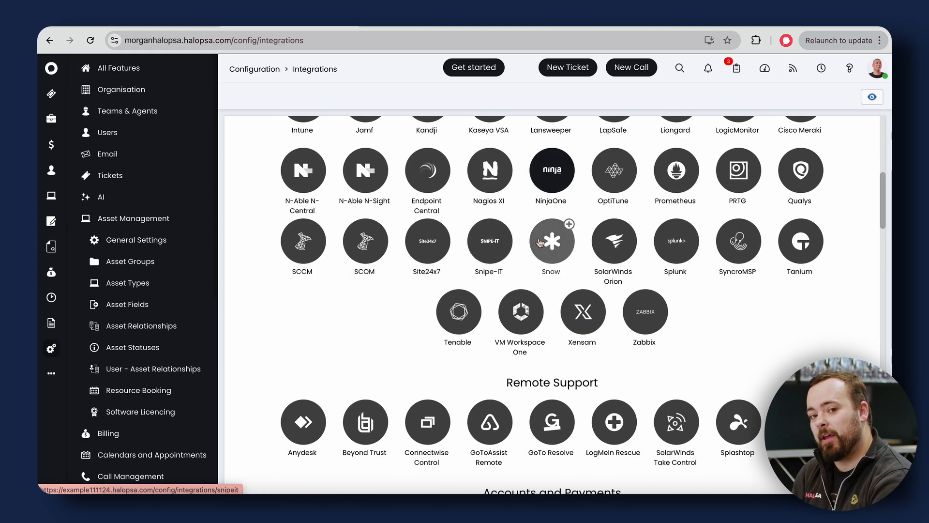
{"action": "left_click", "coordinate": [552, 180]}
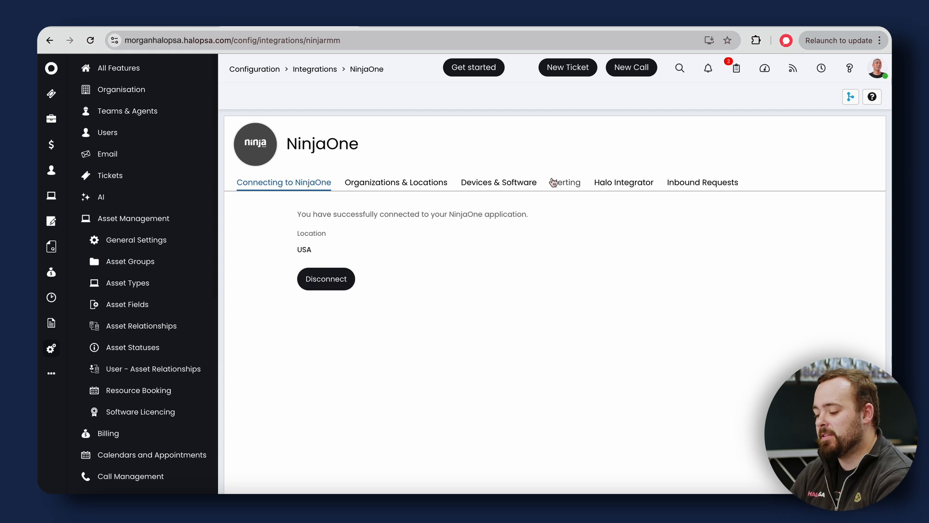
{"action": "left_click", "coordinate": [515, 183]}
{"action": "scroll", "coordinate": [468, 296], "scroll_direction": "down", "scroll_amount": 10}
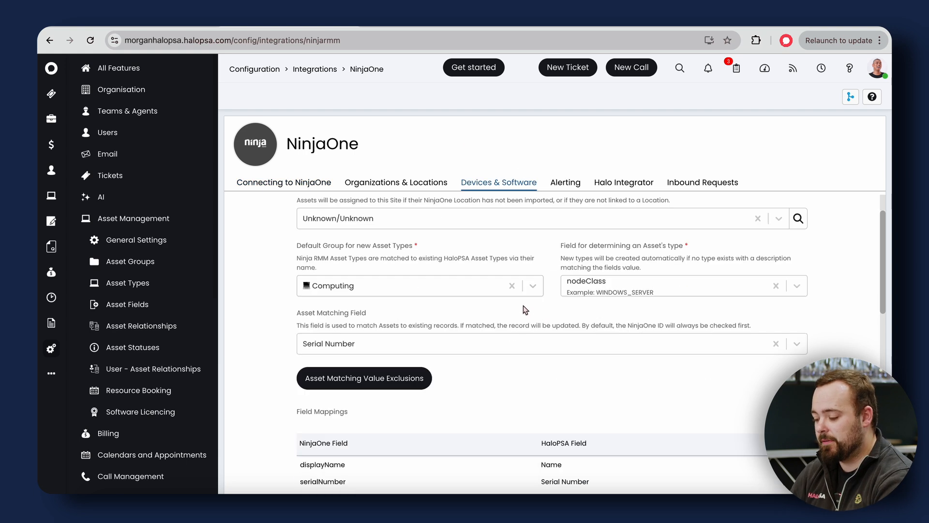
{"action": "scroll", "coordinate": [539, 255], "scroll_direction": "up", "scroll_amount": 3}
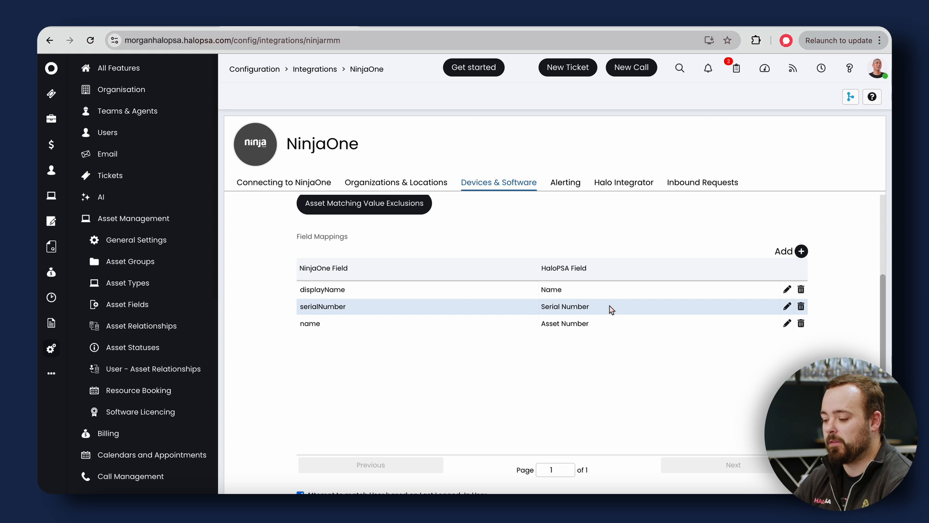
Open the WINDOWS_WORKSTATION asset type in the Asset Management configuration and review its details and available fields
{"action": "left_click", "coordinate": [254, 70]}
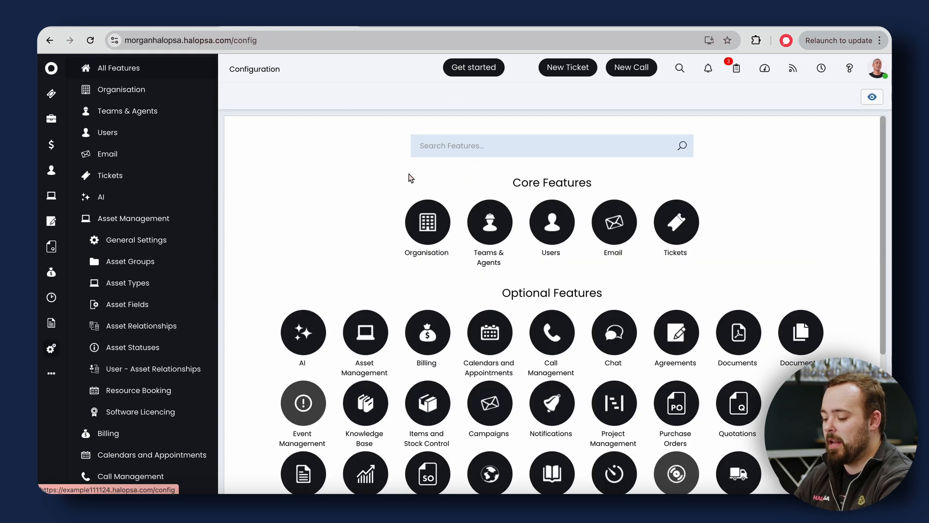
{"action": "left_click", "coordinate": [366, 334]}
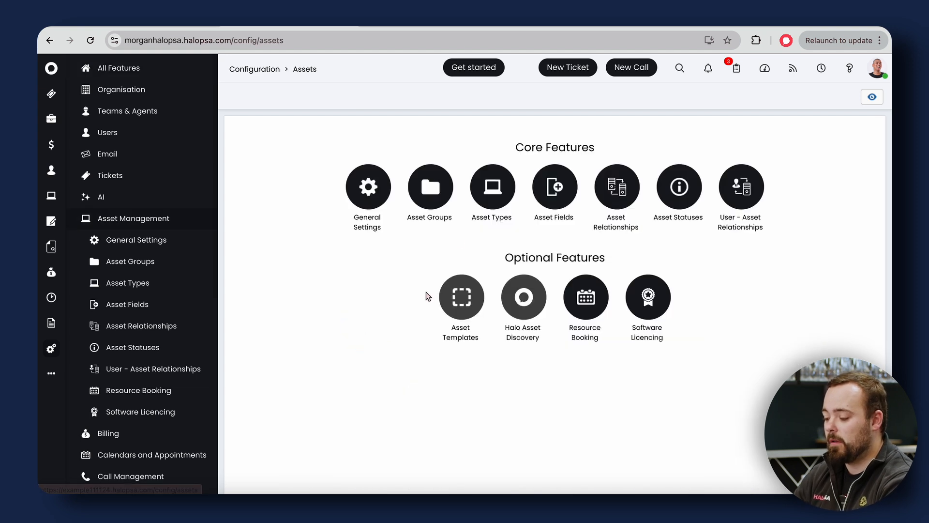
{"action": "left_click", "coordinate": [491, 190]}
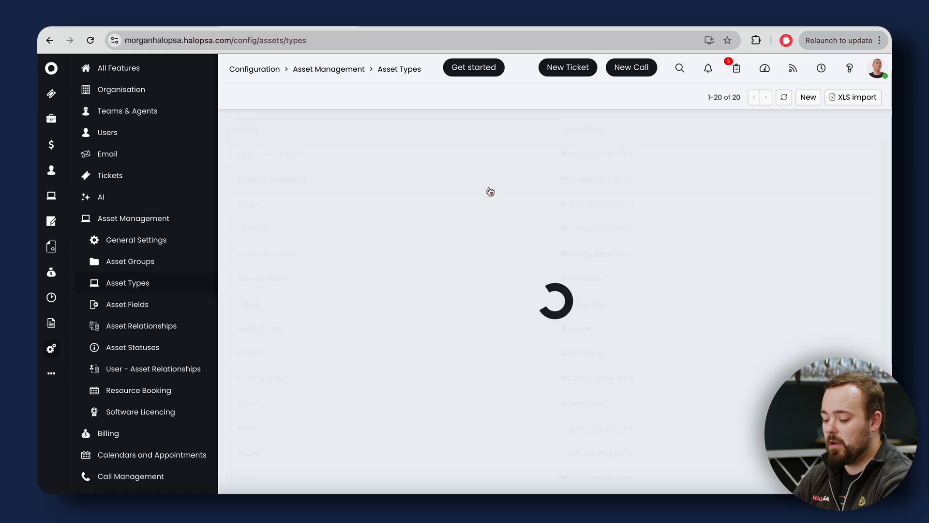
{"action": "scroll", "coordinate": [446, 194], "scroll_direction": "down", "scroll_amount": 3}
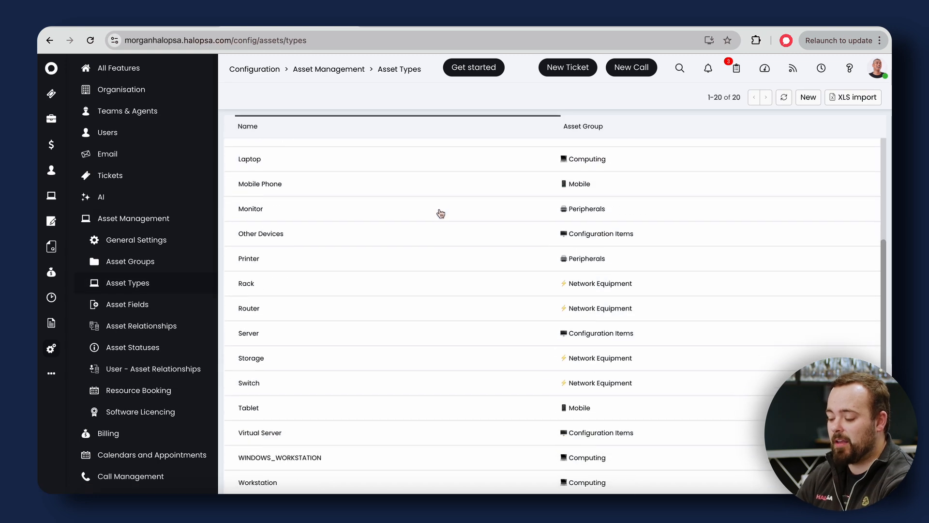
{"action": "left_click", "coordinate": [391, 459]}
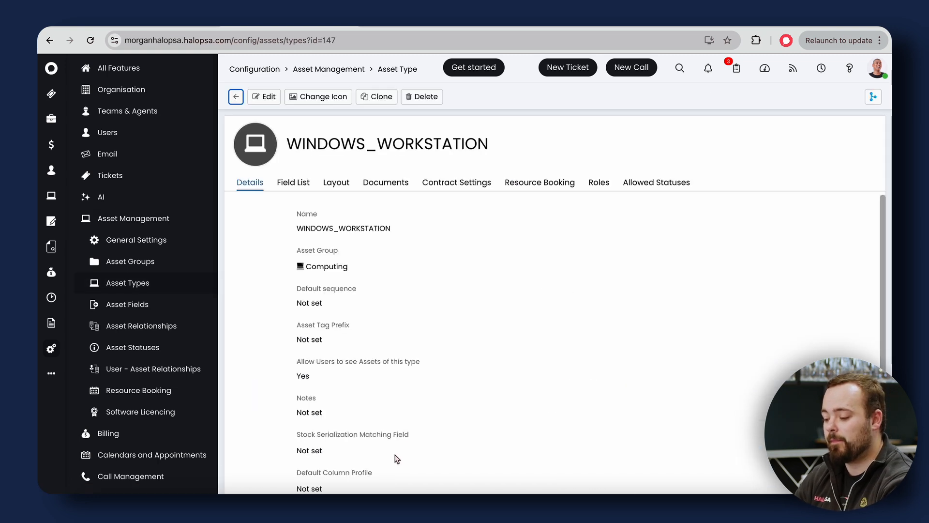
{"action": "left_click", "coordinate": [305, 182]}
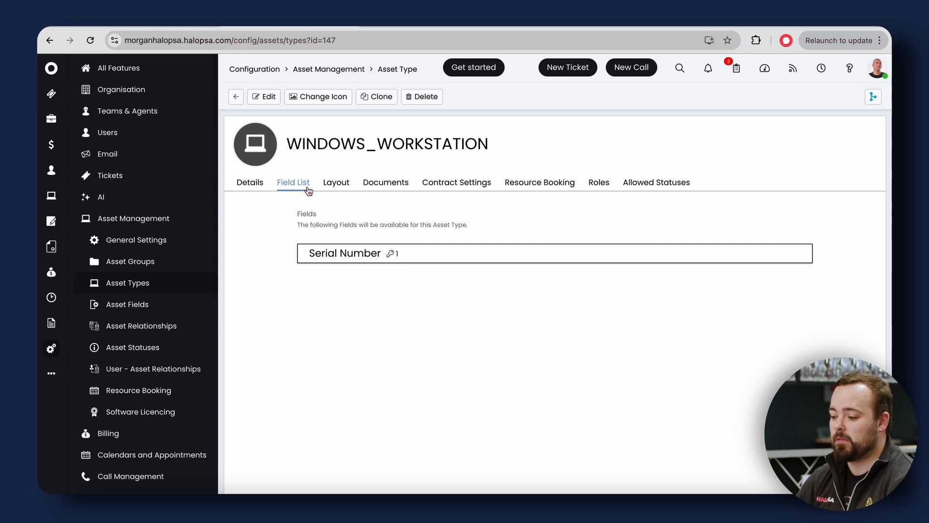
Open the Contract Expires asset field from the asset fields list and check the option to add it to all asset types
{"action": "left_click", "coordinate": [236, 96]}
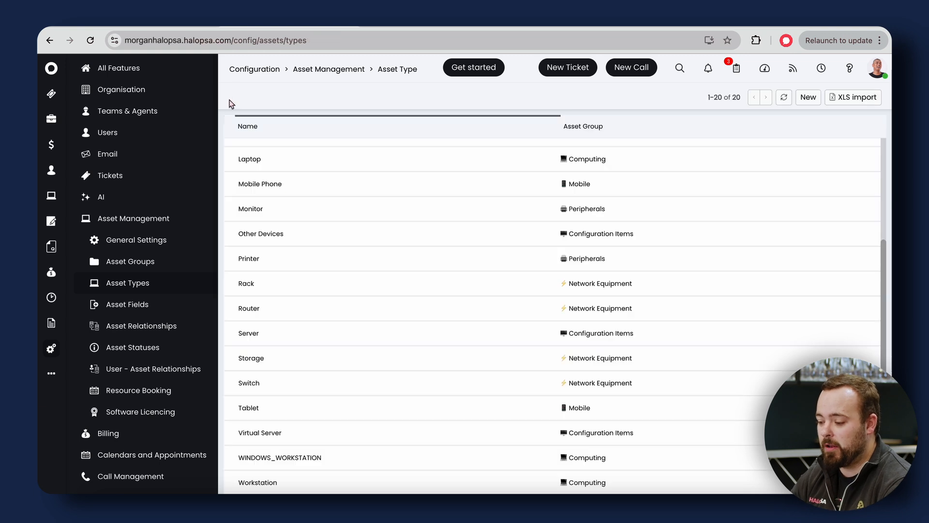
{"action": "left_click", "coordinate": [341, 72]}
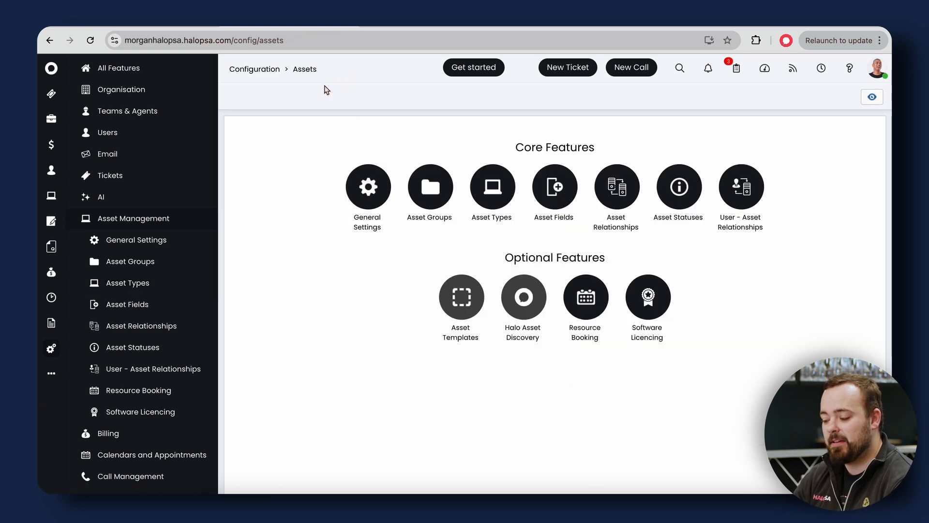
{"action": "left_click", "coordinate": [541, 182]}
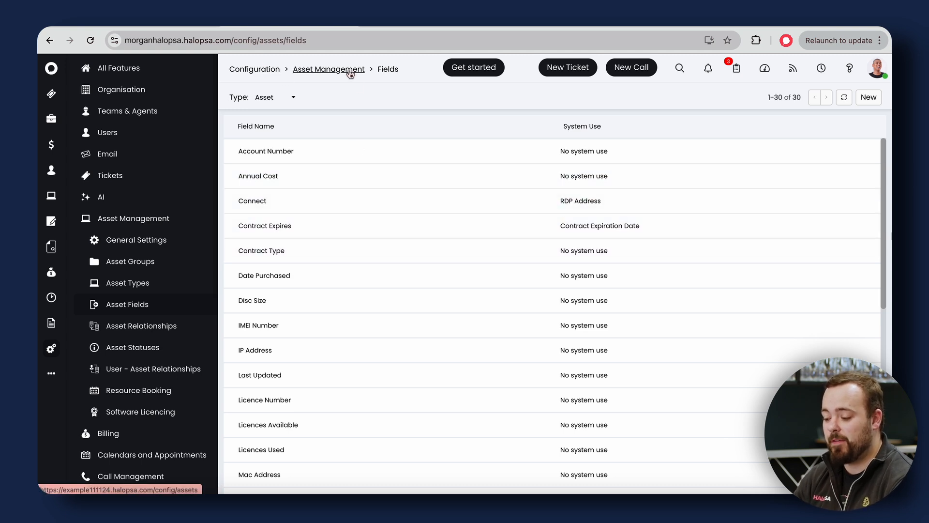
{"action": "left_click", "coordinate": [317, 228]}
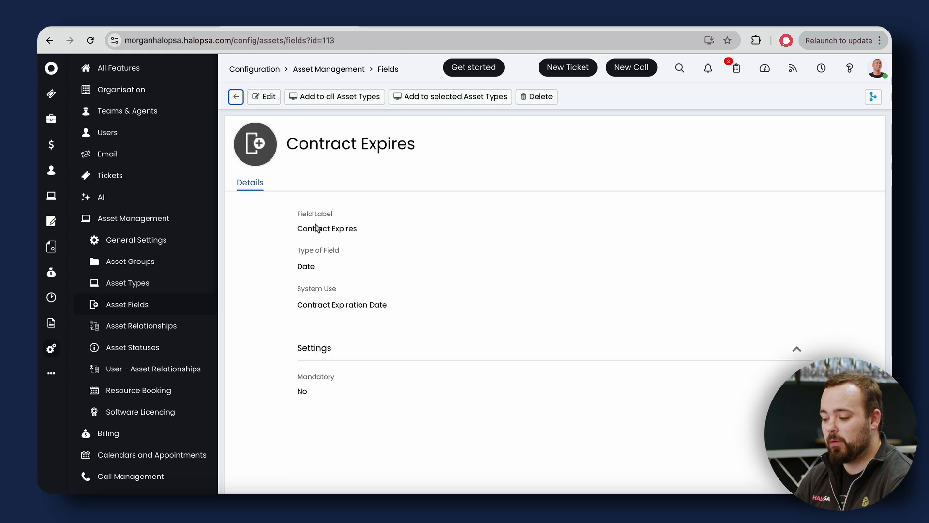
{"action": "left_click", "coordinate": [339, 101]}
{"action": "left_click", "coordinate": [491, 264]}
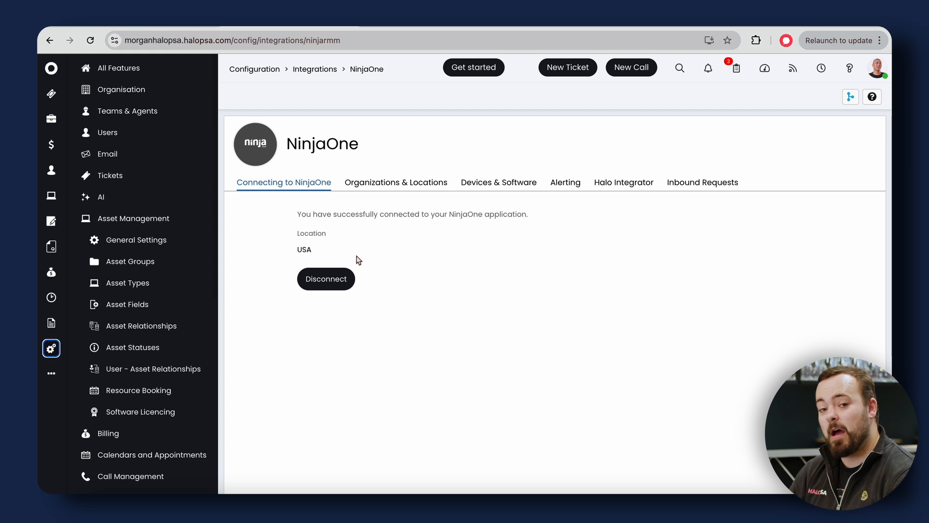
Review the NinjaOne organization and location mappings, followed by the Devices & Software settings
{"action": "left_click", "coordinate": [388, 188]}
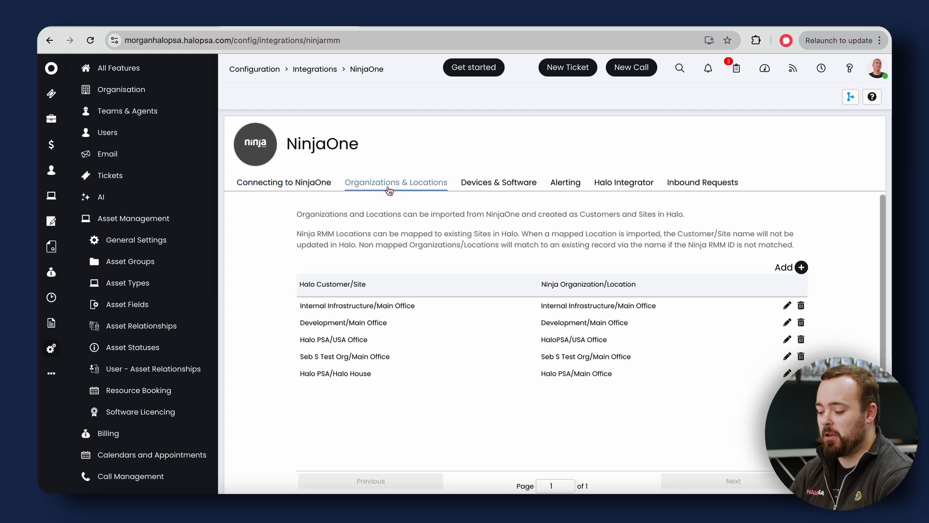
{"action": "left_click", "coordinate": [515, 191]}
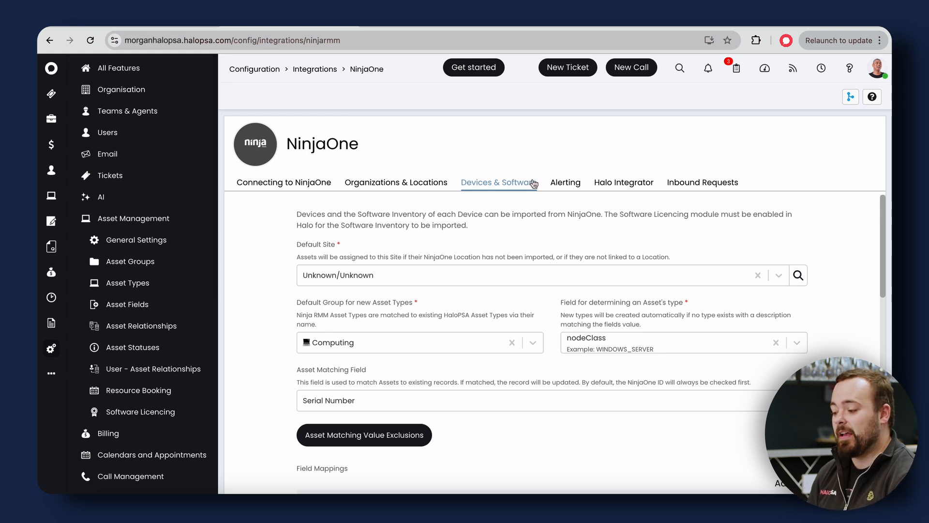
Open the NinjaOne alerting settings and set the New Alert User to General User, searching for "unk"
{"action": "left_click", "coordinate": [566, 183]}
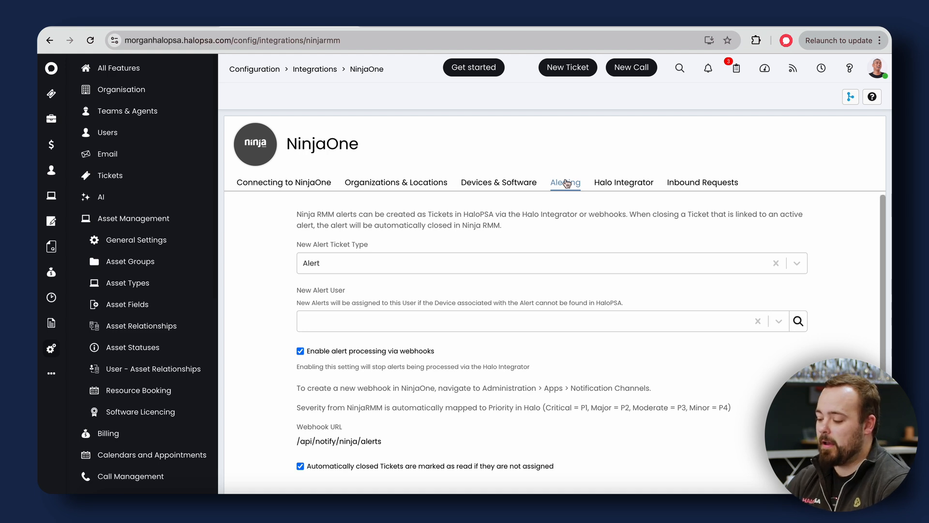
{"action": "left_click", "coordinate": [392, 319]}
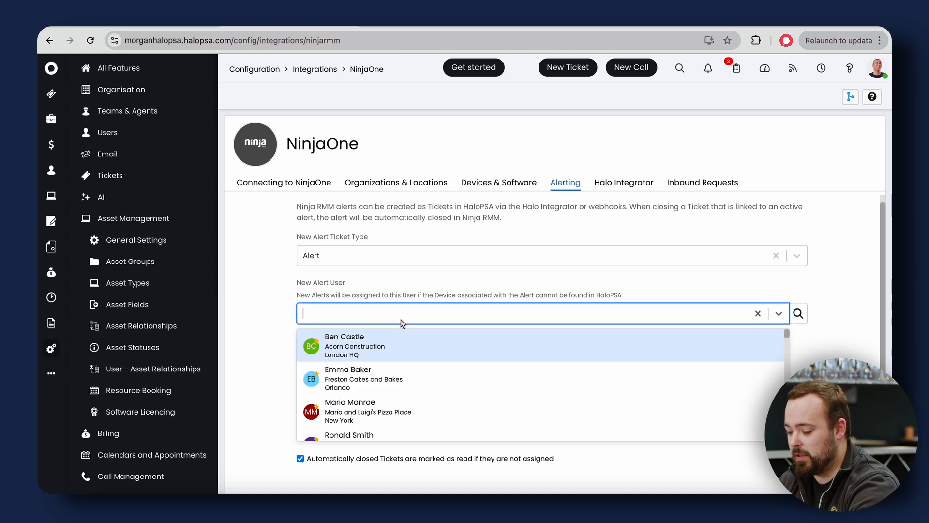
{"action": "type", "text": "unk"}
{"action": "left_click", "coordinate": [363, 353]}
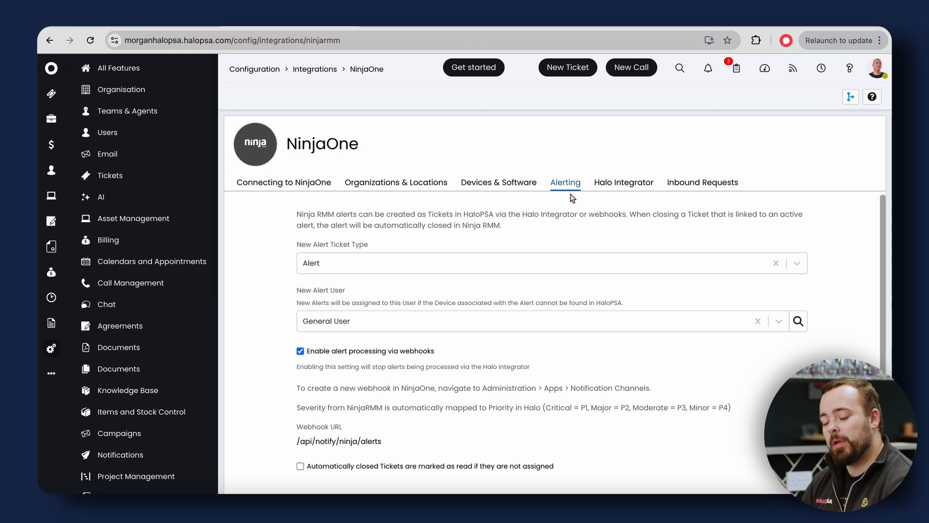
Review the webhook alert processing option and the /api/notify/ninja/alerts URL, comparing it with the Webhook URL field in NinjaOne's Add a Webhook dialog
{"action": "left_click_drag", "start_coordinate": [452, 361], "coordinate": [298, 364]}
{"action": "left_click", "coordinate": [288, 376]}
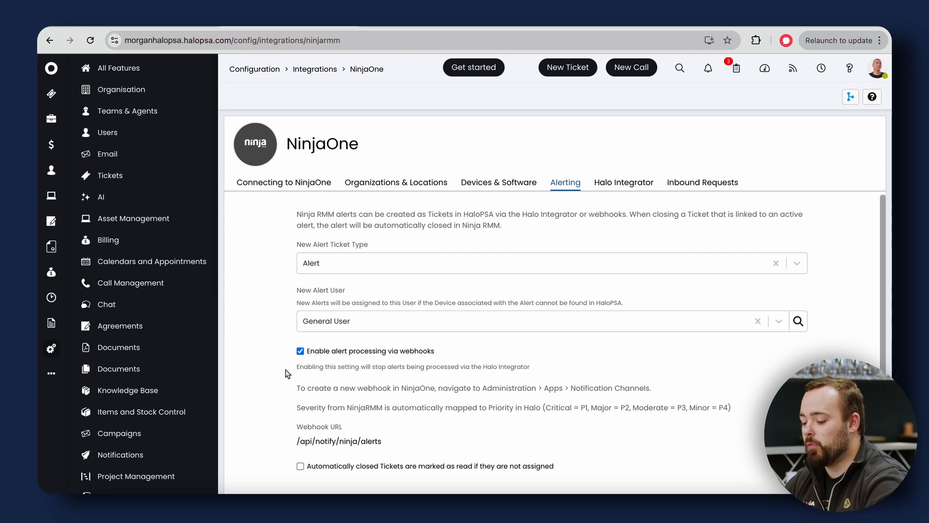
{"action": "left_click_drag", "start_coordinate": [407, 446], "coordinate": [276, 442]}
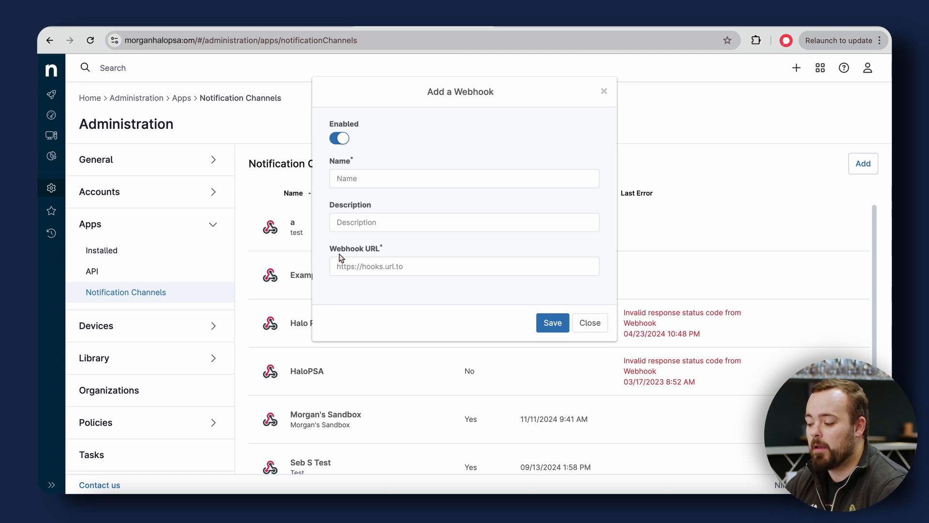
{"action": "left_click_drag", "start_coordinate": [341, 257], "coordinate": [443, 257]}
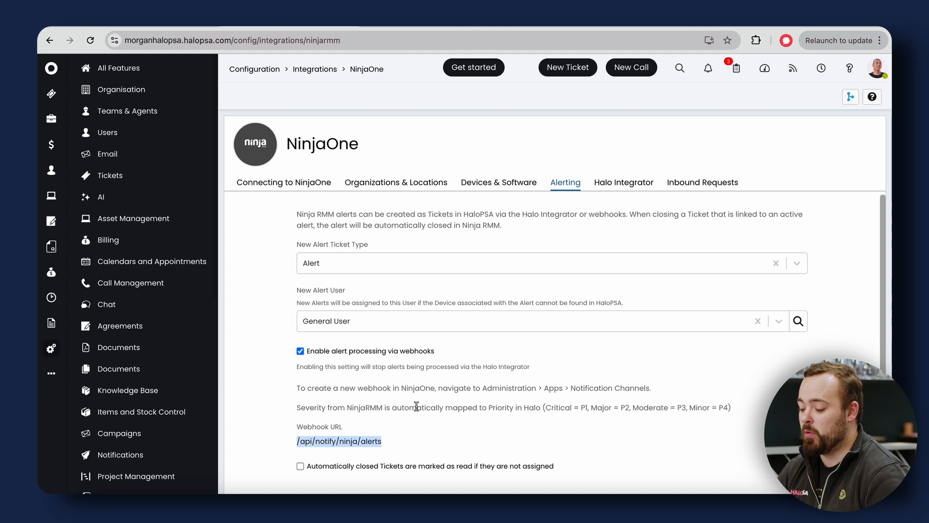
{"action": "left_click_drag", "start_coordinate": [417, 408], "coordinate": [412, 424]}
{"action": "left_click", "coordinate": [297, 444]}
{"action": "left_click_drag", "start_coordinate": [297, 444], "coordinate": [420, 453]}
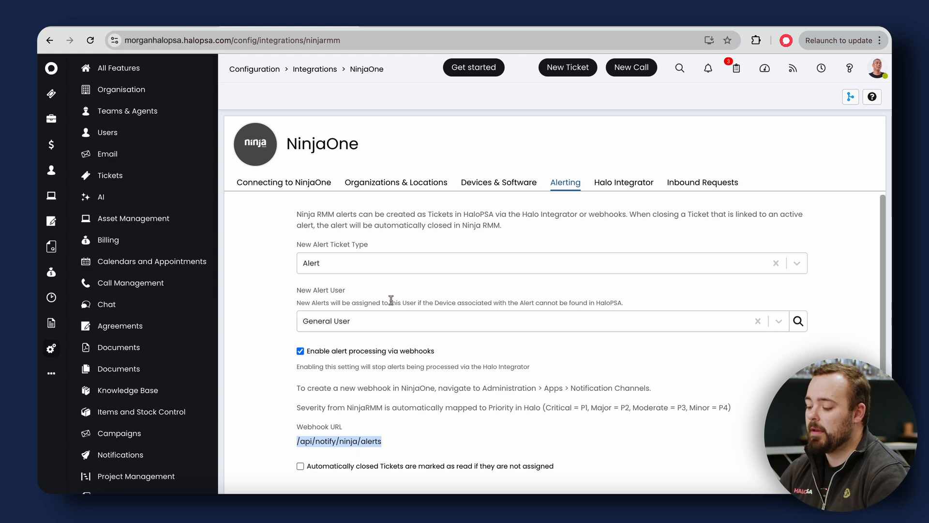
Refresh the integration's inbound requests and inspect the request payload of the CONDITION Alert Triggered entry
{"action": "left_click", "coordinate": [686, 183]}
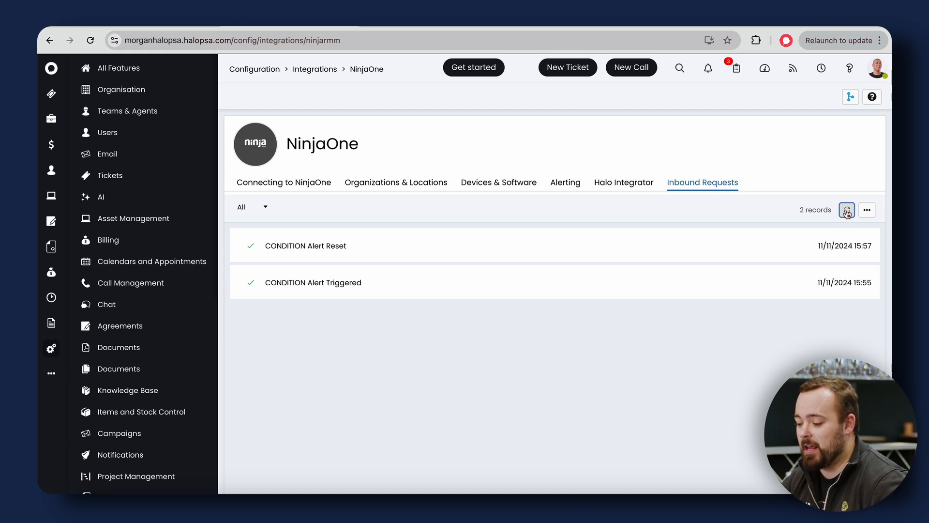
{"action": "left_click", "coordinate": [847, 212]}
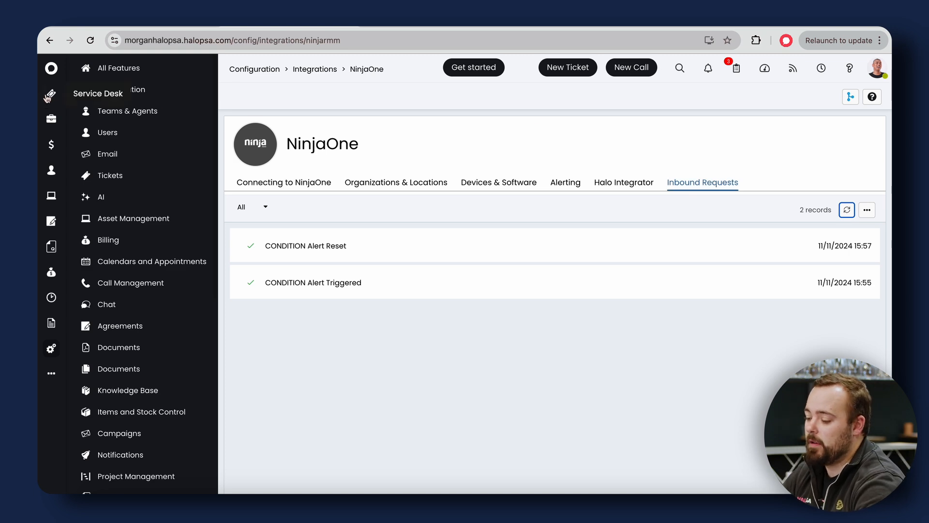
{"action": "left_click", "coordinate": [359, 288]}
{"action": "scroll", "coordinate": [322, 291], "scroll_direction": "down", "scroll_amount": 8}
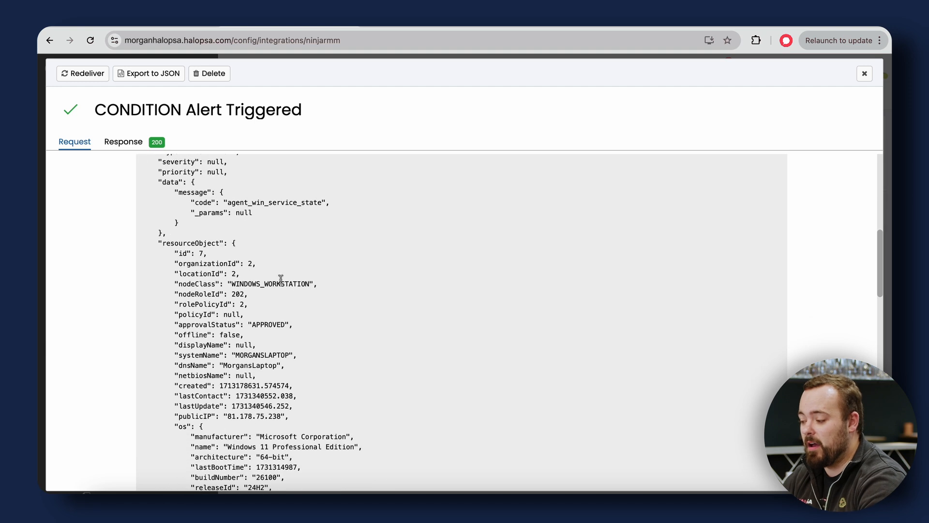
{"action": "left_click", "coordinate": [864, 73]}
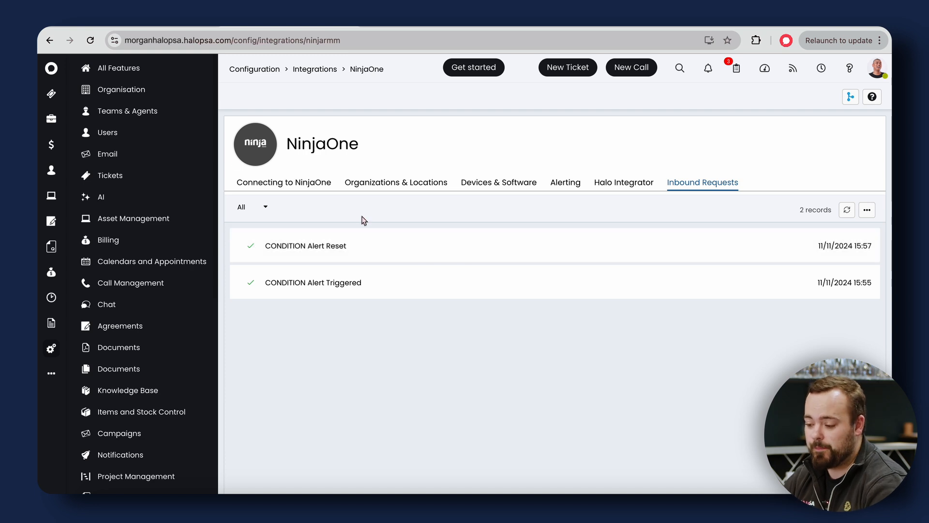
Go to the service desk's Alert tickets, list all tickets including closed ones, and open ticket 0002535
{"action": "left_click", "coordinate": [50, 95]}
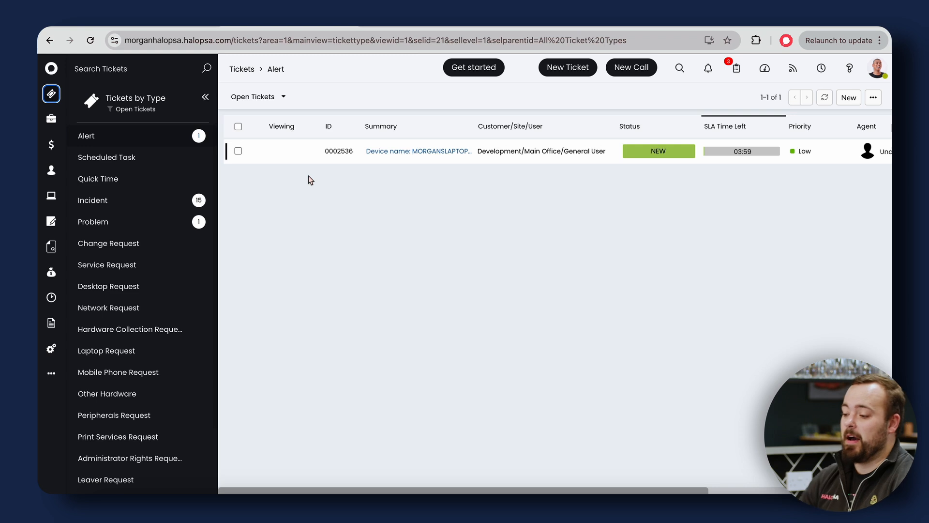
{"action": "left_click", "coordinate": [271, 99]}
{"action": "left_click", "coordinate": [258, 115]}
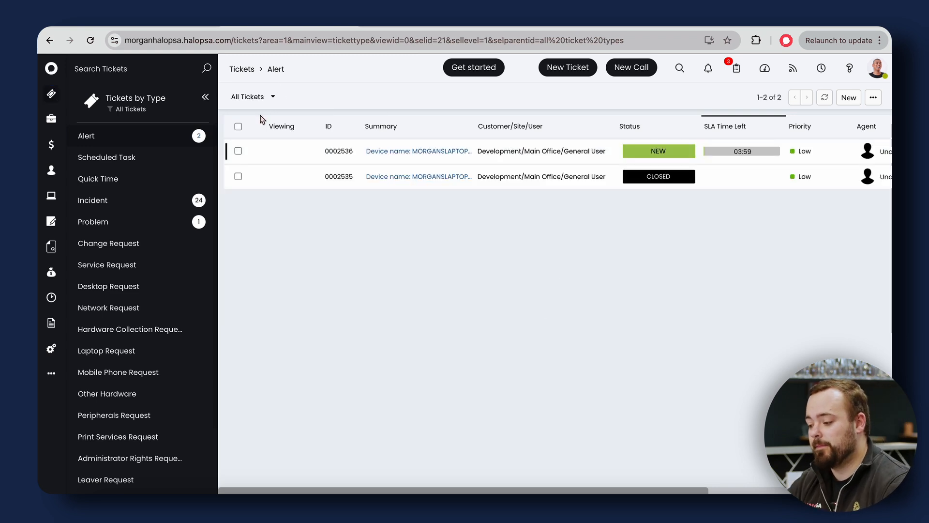
{"action": "left_click", "coordinate": [313, 176]}
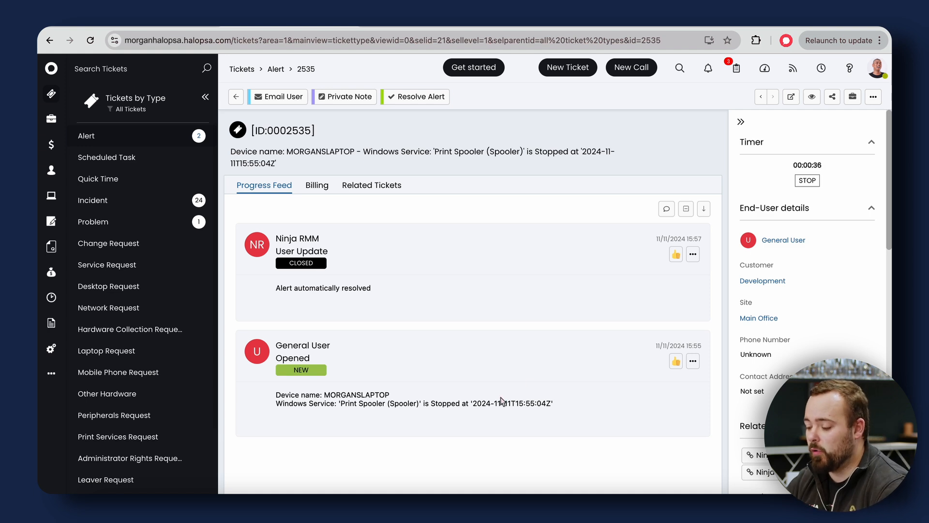
Examine ticket 0002535's alert description, end-user details, related assets and the automatic resolution update from Ninja RMM
{"action": "left_click_drag", "start_coordinate": [286, 395], "coordinate": [581, 414]}
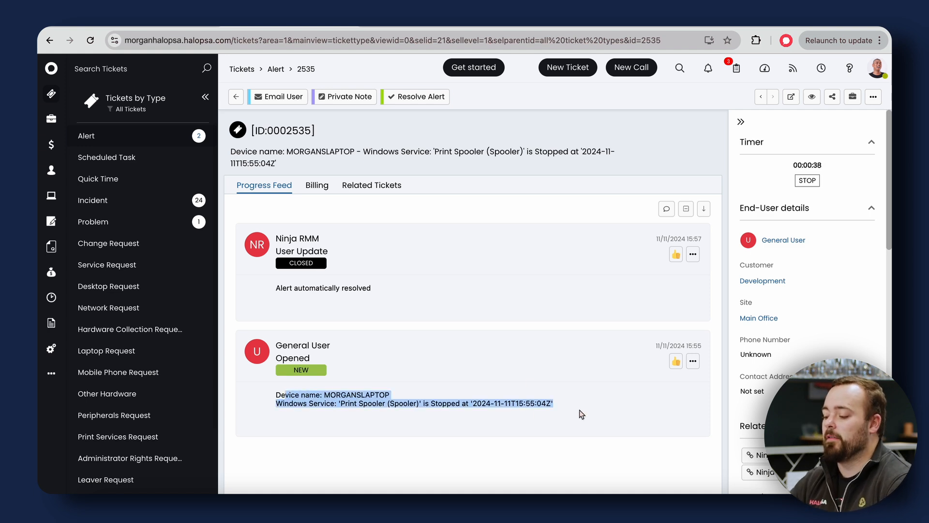
{"action": "left_click", "coordinate": [582, 415]}
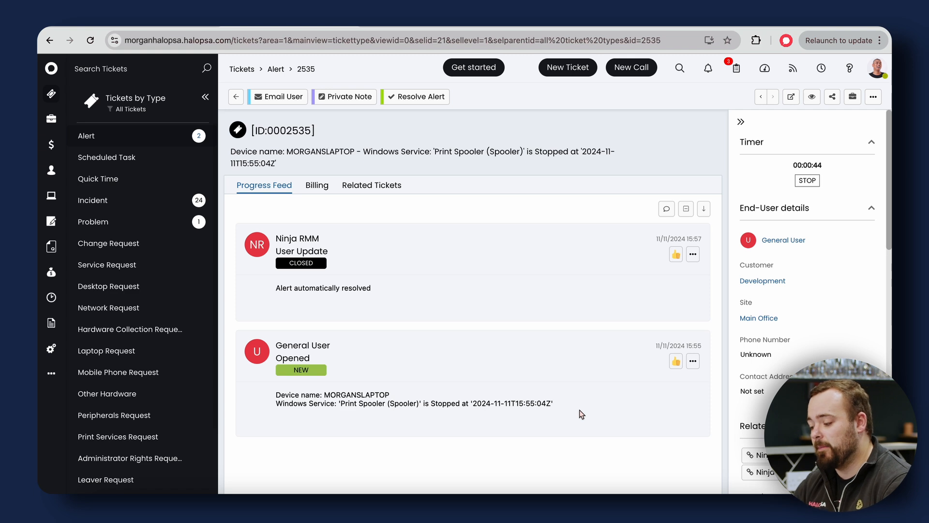
{"action": "scroll", "coordinate": [770, 348], "scroll_direction": "down", "scroll_amount": 3}
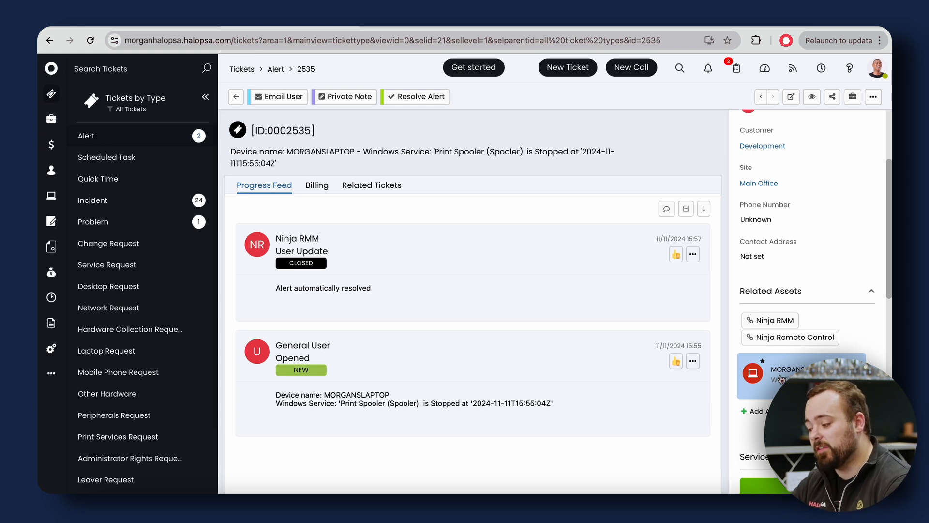
{"action": "scroll", "coordinate": [801, 235], "scroll_direction": "up", "scroll_amount": 3}
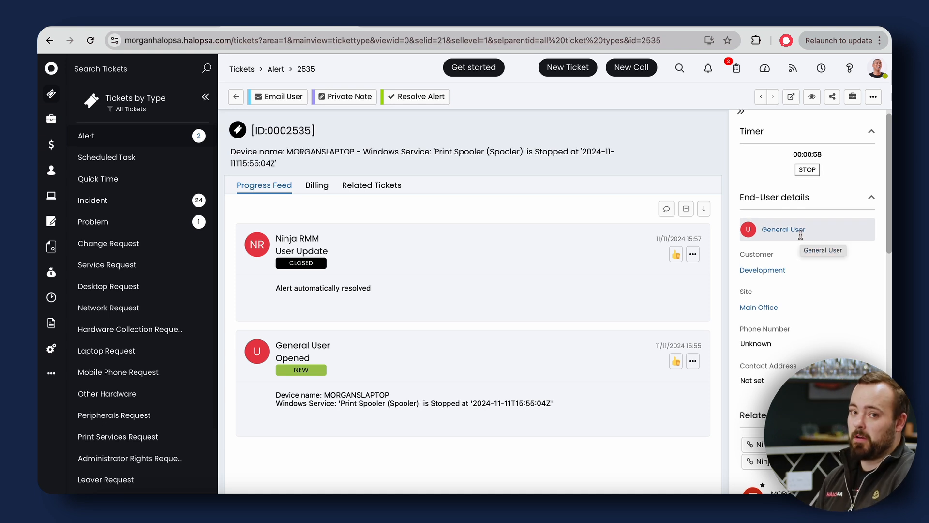
{"action": "scroll", "coordinate": [801, 235], "scroll_direction": "down", "scroll_amount": 7}
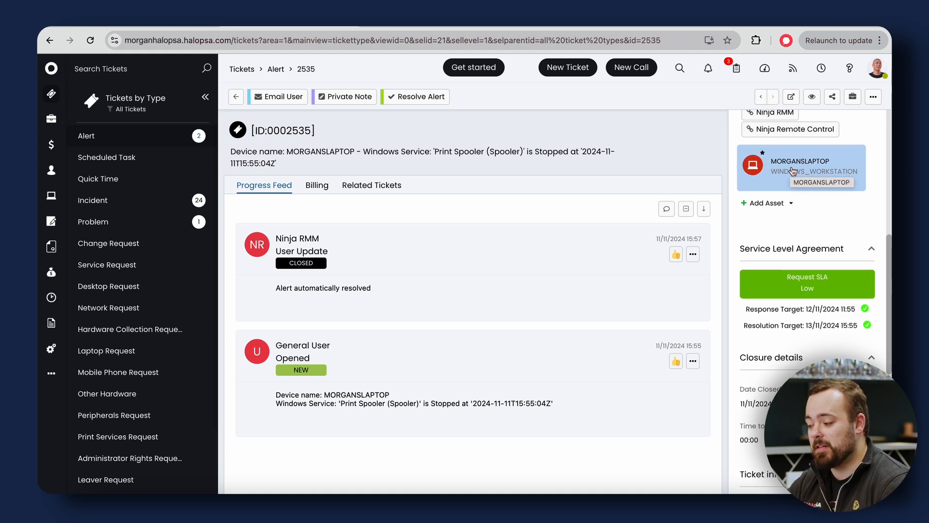
{"action": "scroll", "coordinate": [793, 173], "scroll_direction": "up", "scroll_amount": 7}
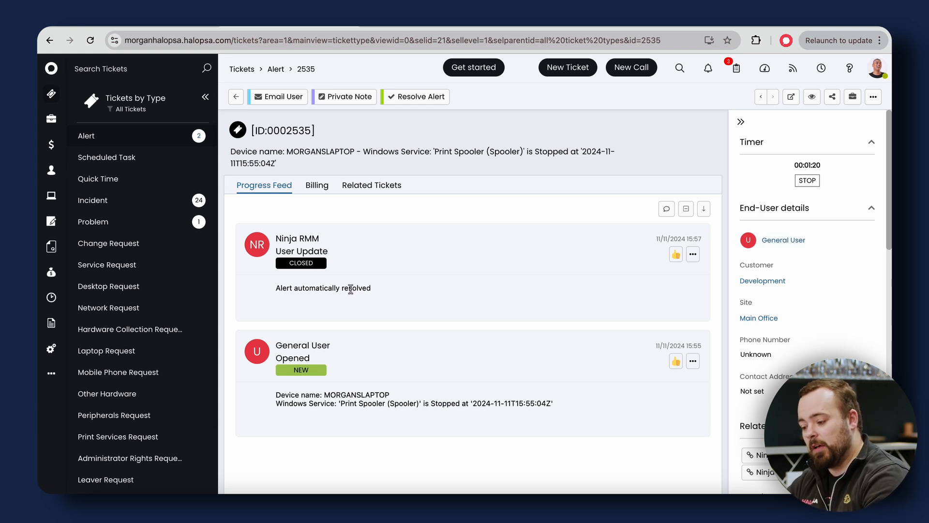
{"action": "left_click_drag", "start_coordinate": [304, 289], "coordinate": [370, 289]}
{"action": "left_click_drag", "start_coordinate": [284, 242], "coordinate": [352, 243]}
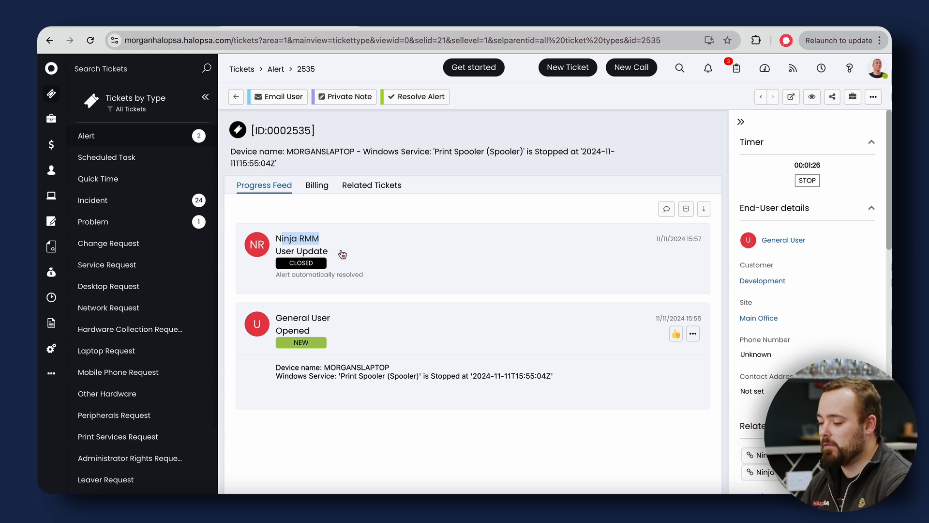
Return to the Alert ticket list, refresh it, and open the new ticket 0002536 to review its alert message and end-user details
{"action": "left_click", "coordinate": [236, 97]}
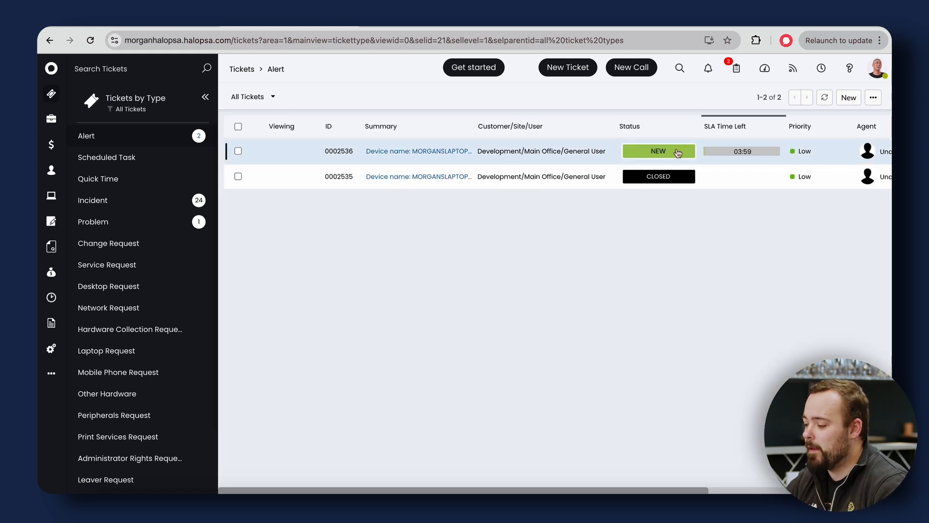
{"action": "left_click", "coordinate": [824, 97]}
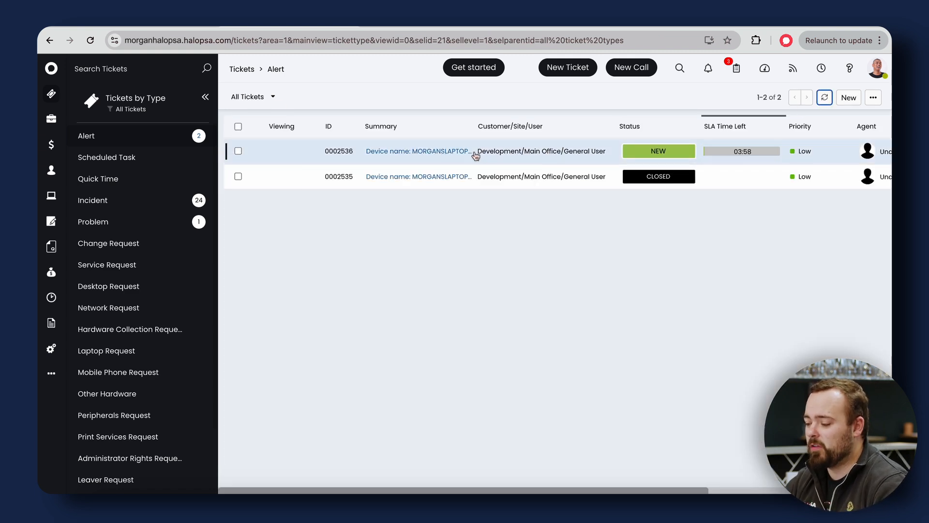
{"action": "left_click", "coordinate": [343, 151]}
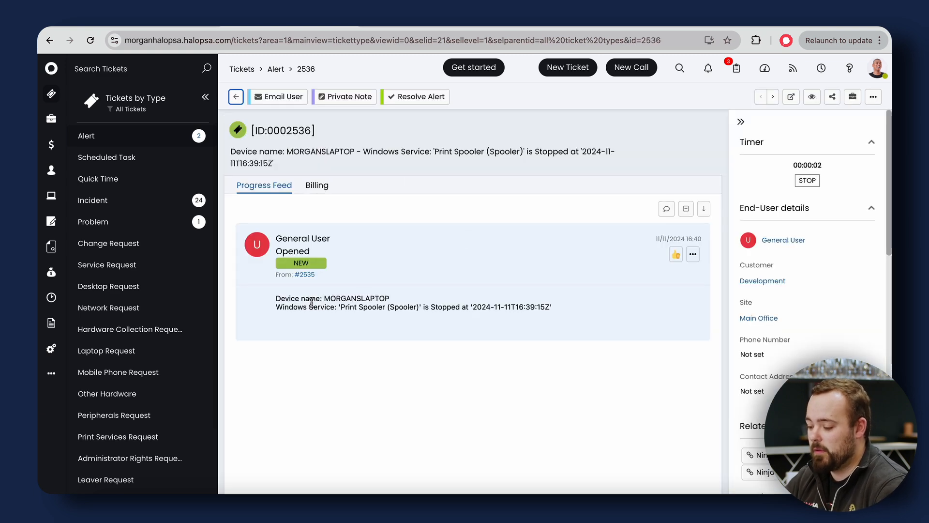
{"action": "left_click_drag", "start_coordinate": [312, 307], "coordinate": [481, 307]}
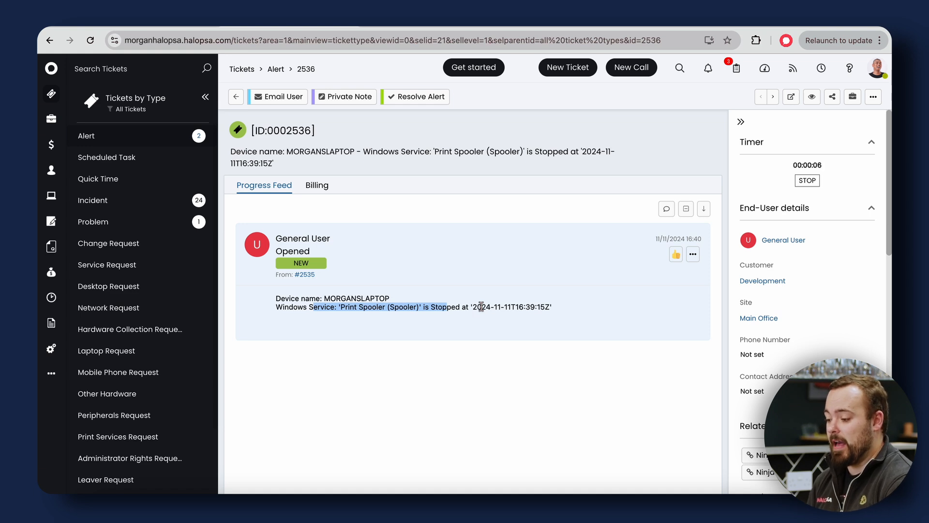
{"action": "scroll", "coordinate": [795, 278], "scroll_direction": "down", "scroll_amount": 2}
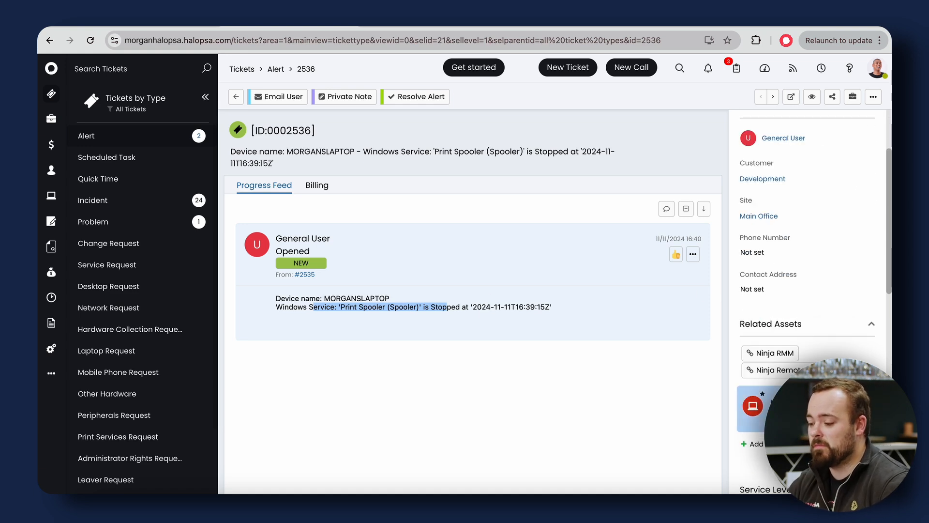
{"action": "scroll", "coordinate": [795, 279], "scroll_direction": "up", "scroll_amount": 2}
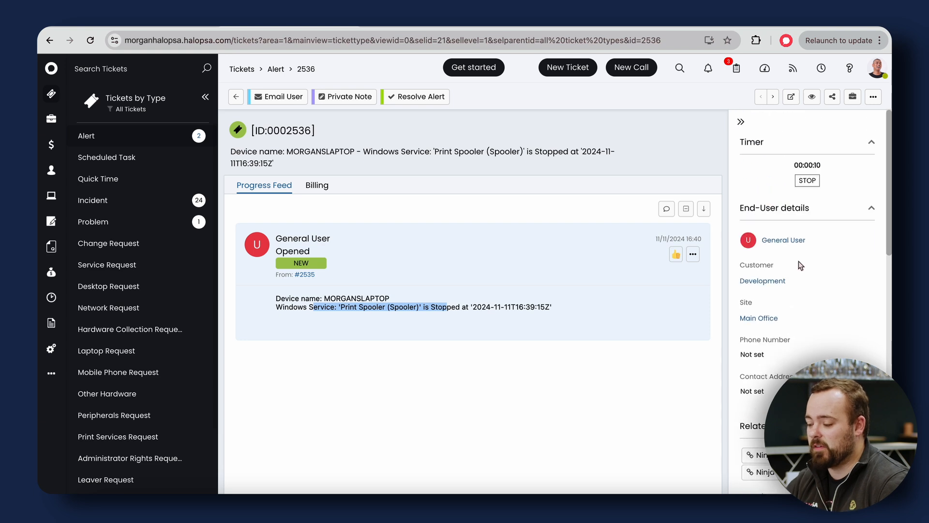
Resolve the alert on ticket 0002536 with the note "no action required" and save it
{"action": "left_click", "coordinate": [410, 98]}
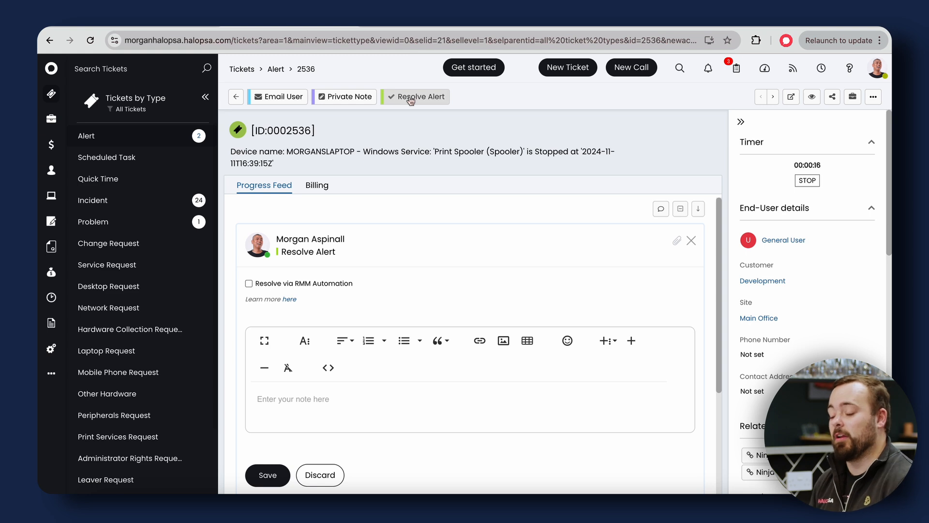
{"action": "left_click", "coordinate": [431, 400]}
{"action": "type", "text": "no ac"}
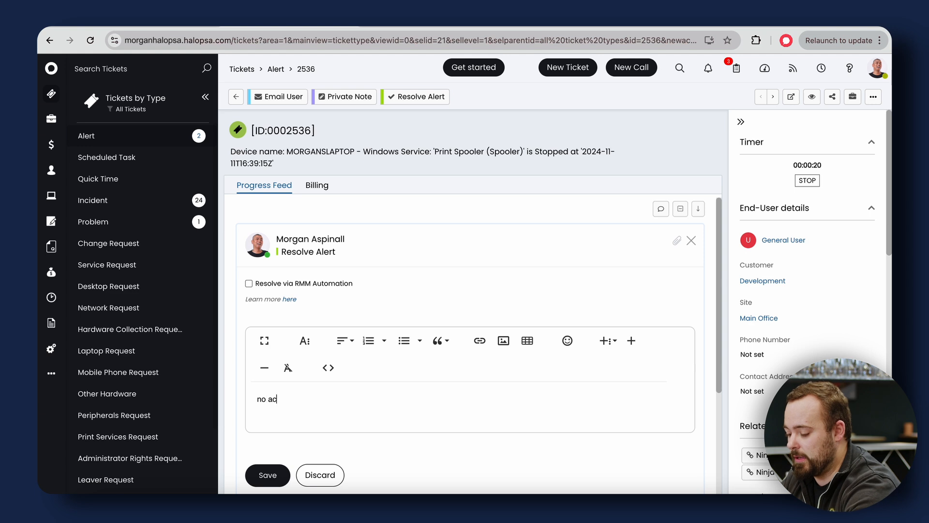
{"action": "type", "text": "tion required"}
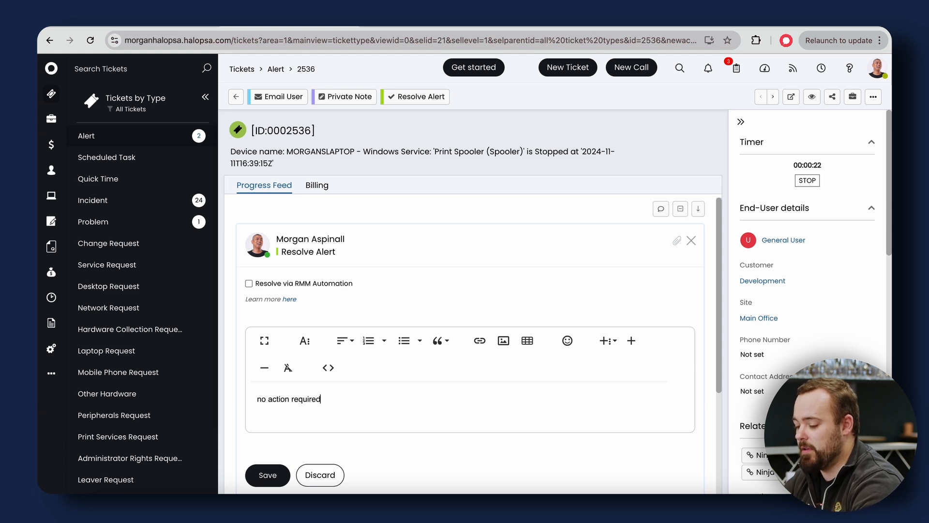
{"action": "scroll", "coordinate": [339, 454], "scroll_direction": "down", "scroll_amount": 1}
{"action": "left_click", "coordinate": [281, 465]}
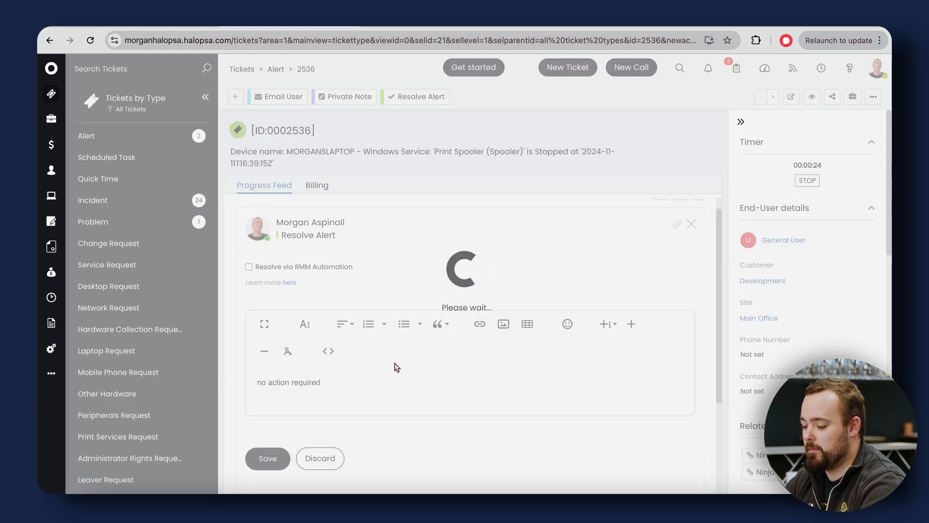